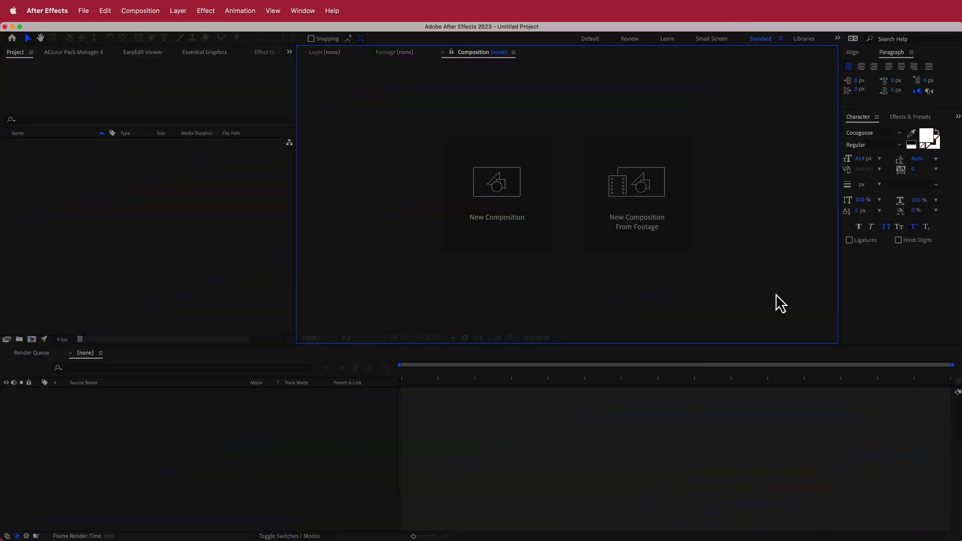
Create a 1920 x 1080, 30 fps composition lasting 15 seconds and add a comp-size black solid named FORM.
click(522, 213)
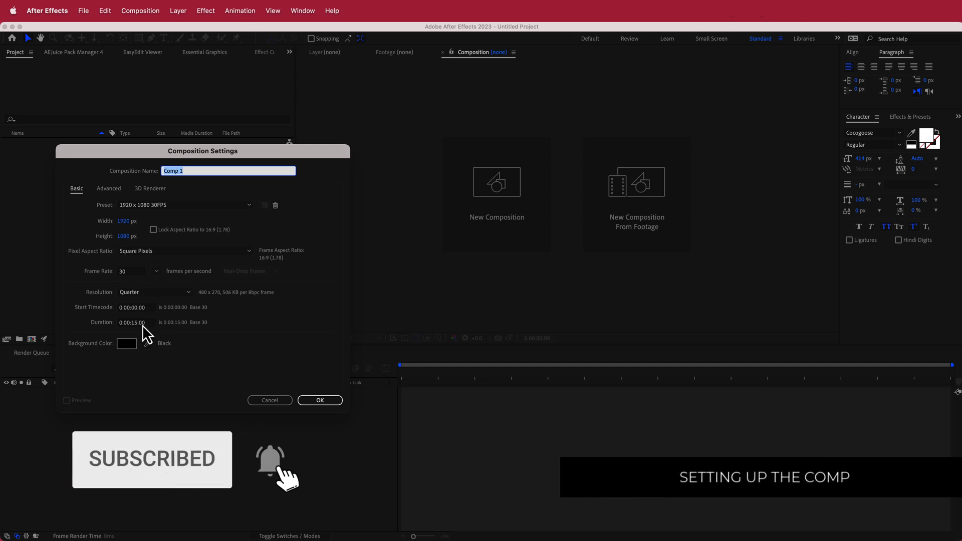
click(321, 401)
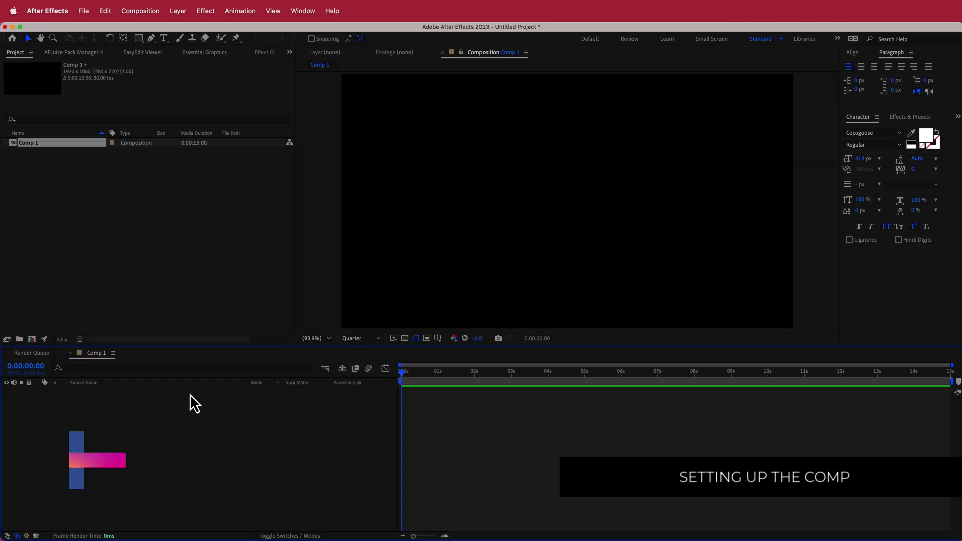
right_click(193, 400)
mouse_move(210, 403)
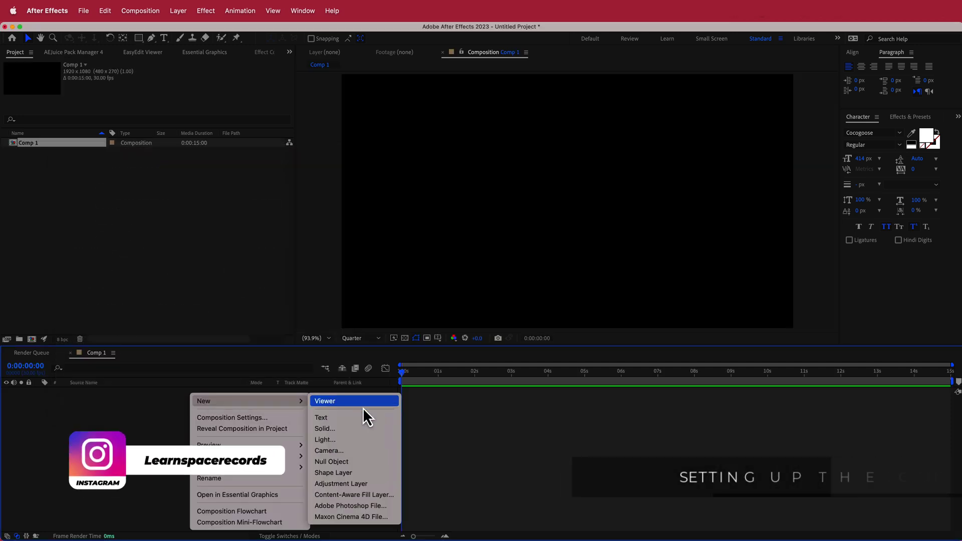
click(376, 429)
text(FORM)
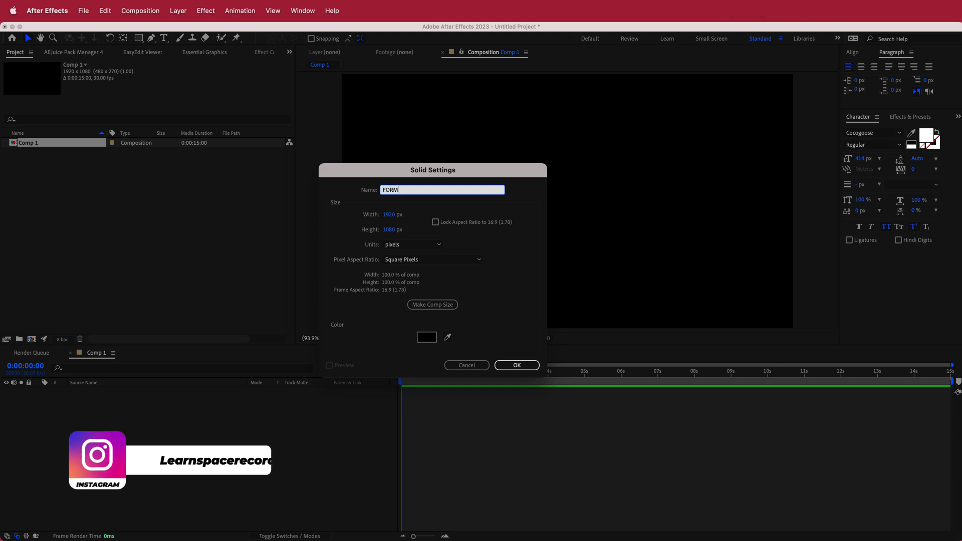
key(Return)
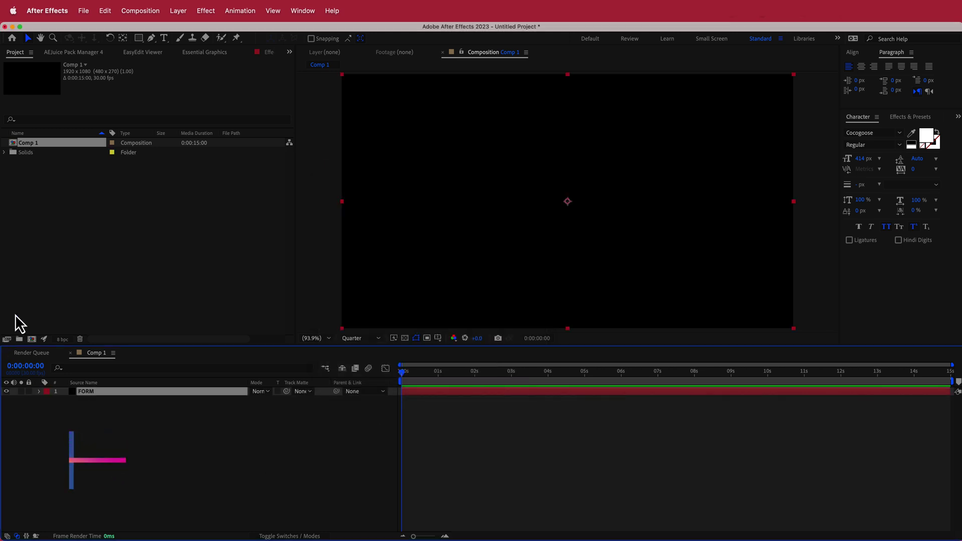
Apply the Trapcode Form effect to the FORM solid.
key(ctrl+space)
text(form)
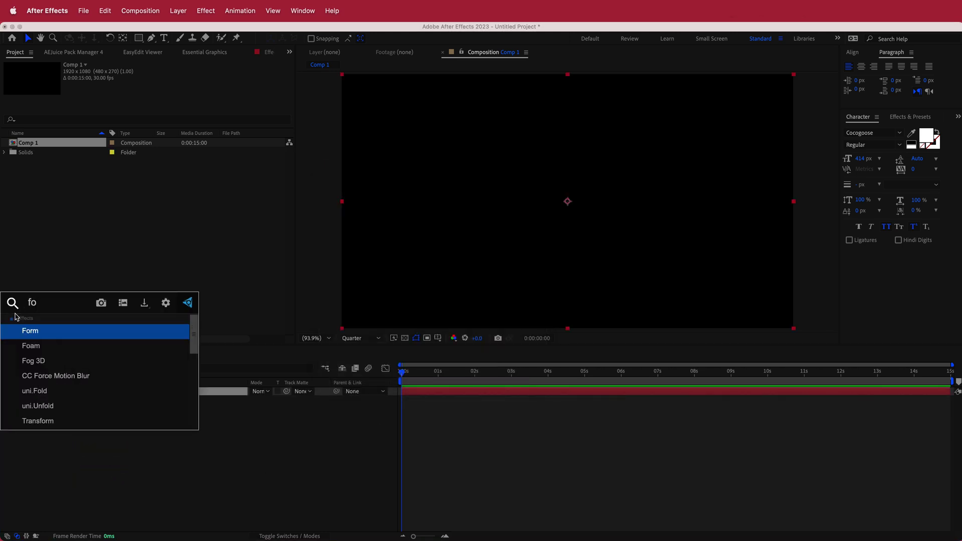
click(40, 334)
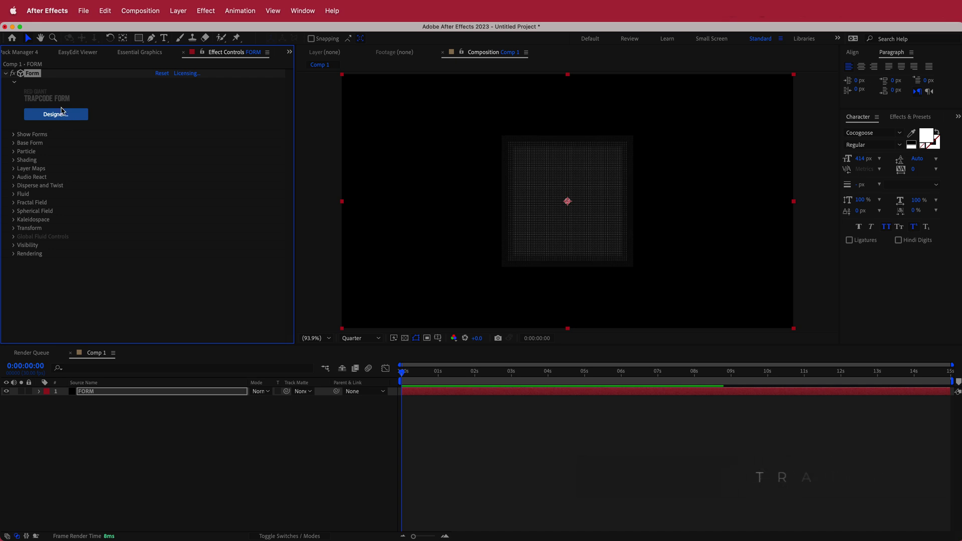
Set the Base Form particle counts to 500 in X, 47 in Y and 1 in Z.
click(14, 143)
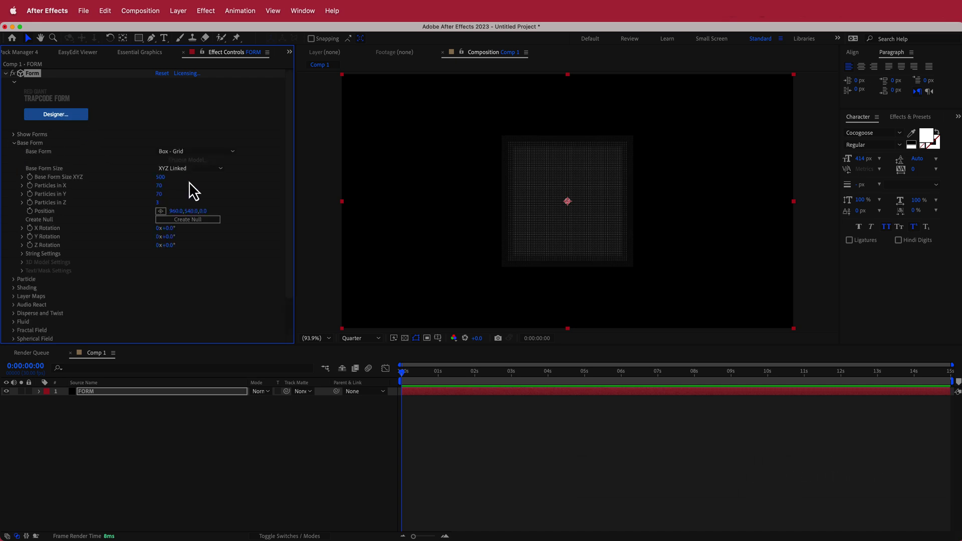
click(159, 186)
text(500)
key(Return)
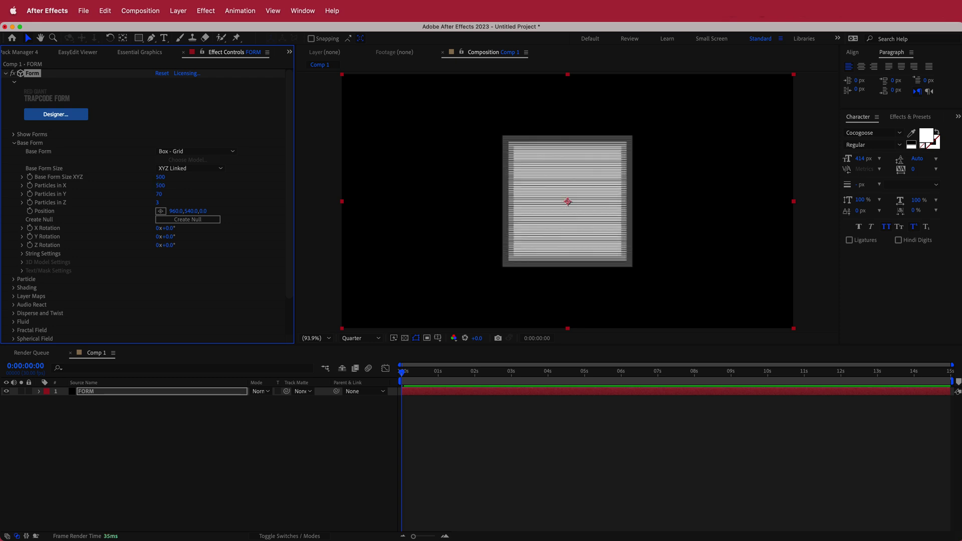
click(159, 195)
text(4)
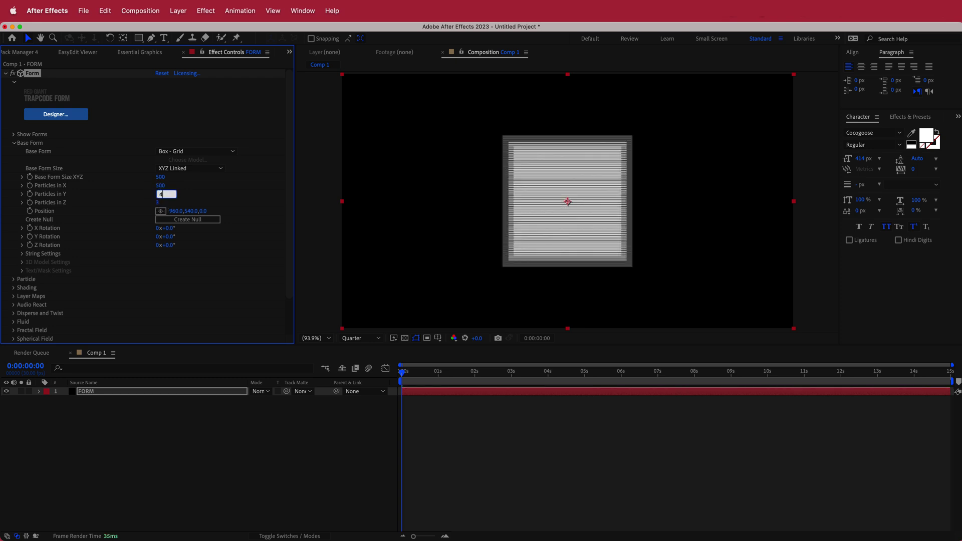
text(7)
key(Return)
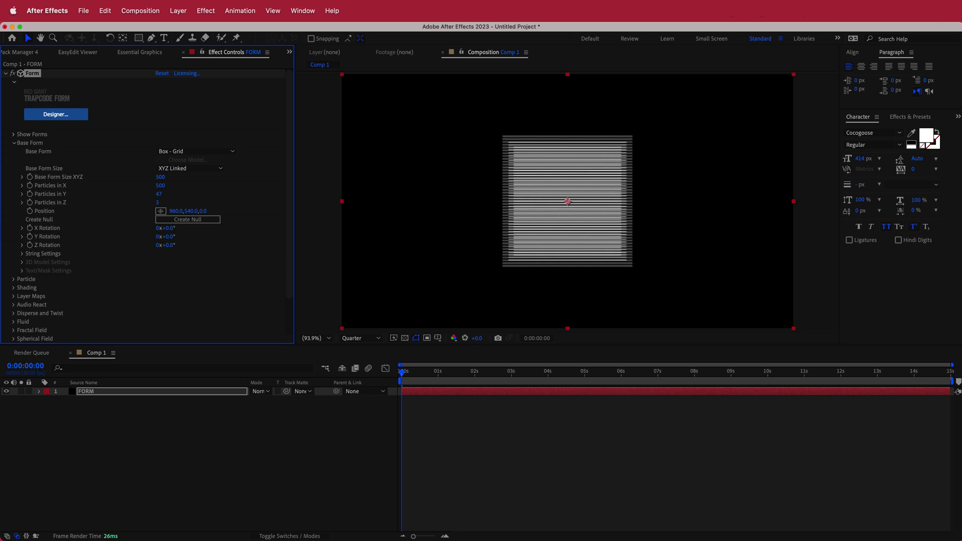
click(157, 202)
key(Return)
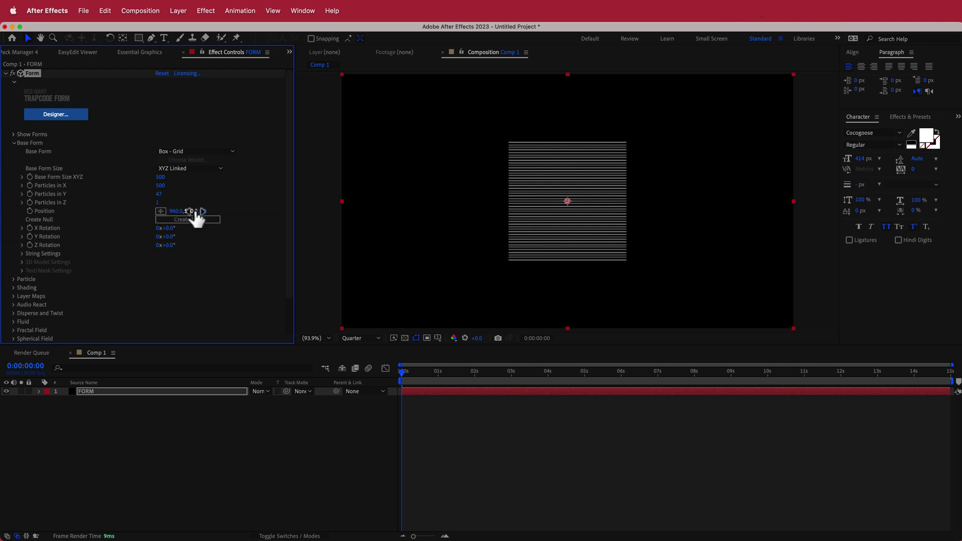
Set the Base Form X Rotation to 94° to lay the particle grid almost flat.
click(169, 229)
text(9)
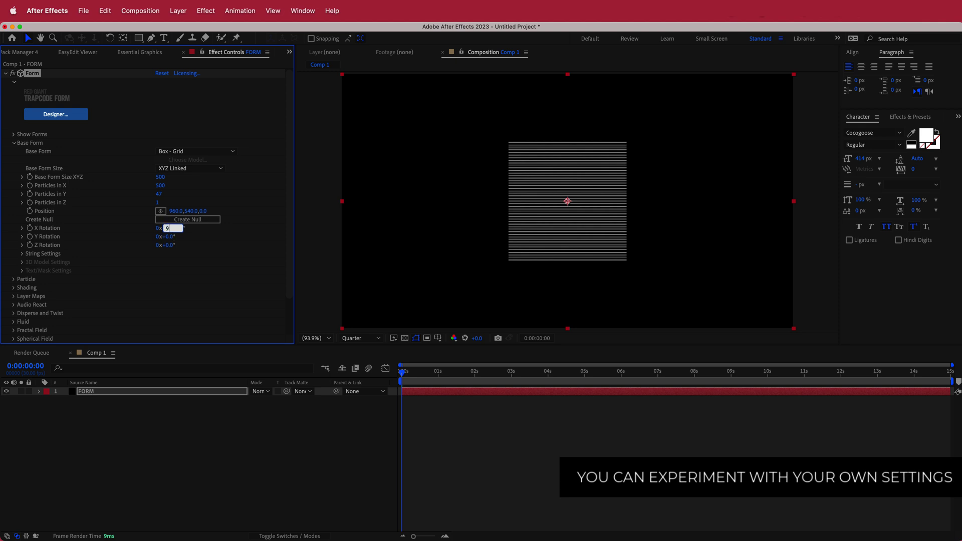
text(4)
key(Return)
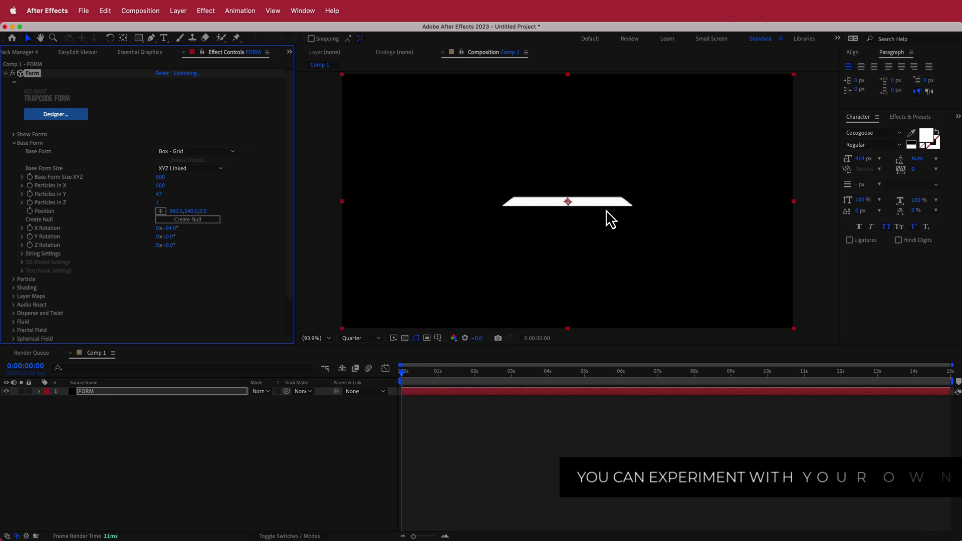
Set the preview resolution to Half and increase Base Form Size XYZ to 4100.
click(361, 338)
click(363, 378)
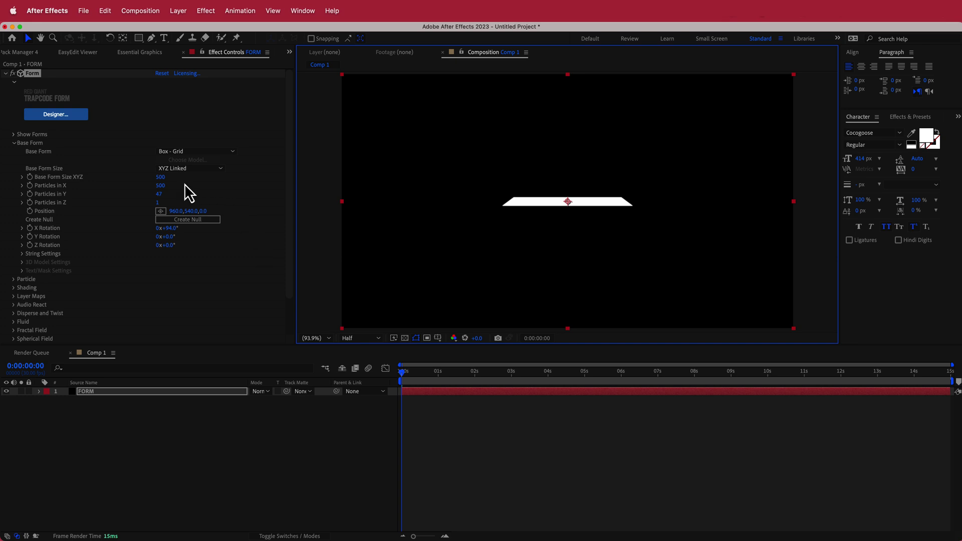
drag(160, 177, 323, 163)
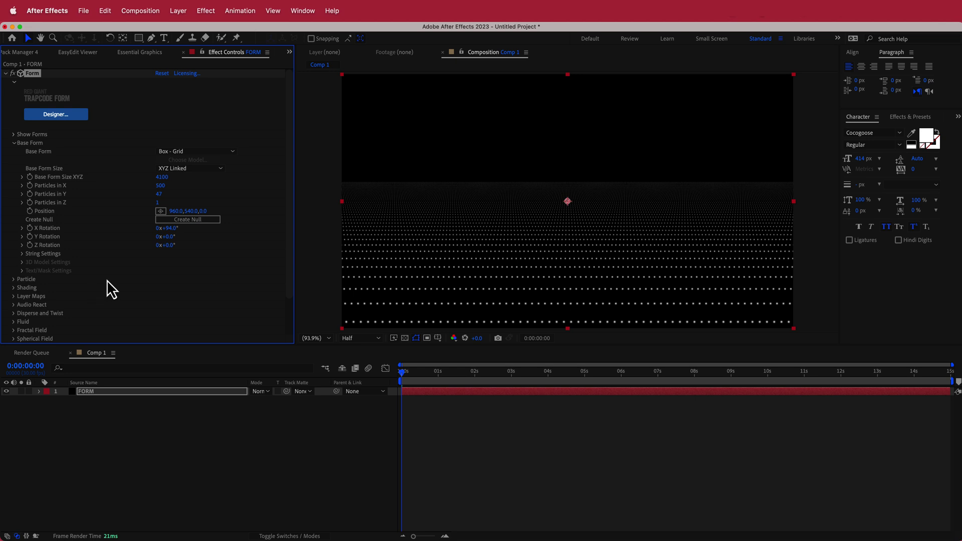
Set Affect Size to 3 in Form's Fractal Field settings.
scroll(125, 266, down, 3)
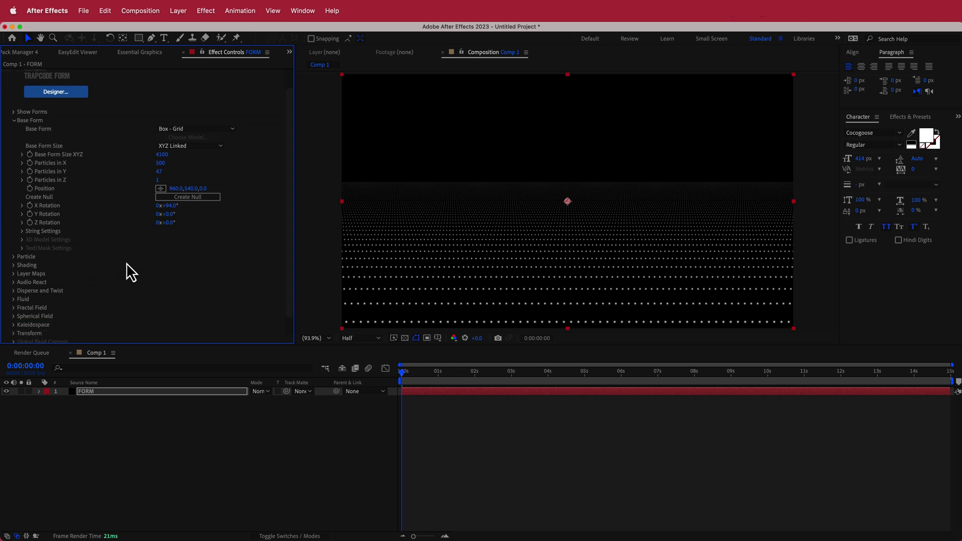
click(15, 288)
scroll(15, 298, down, 10)
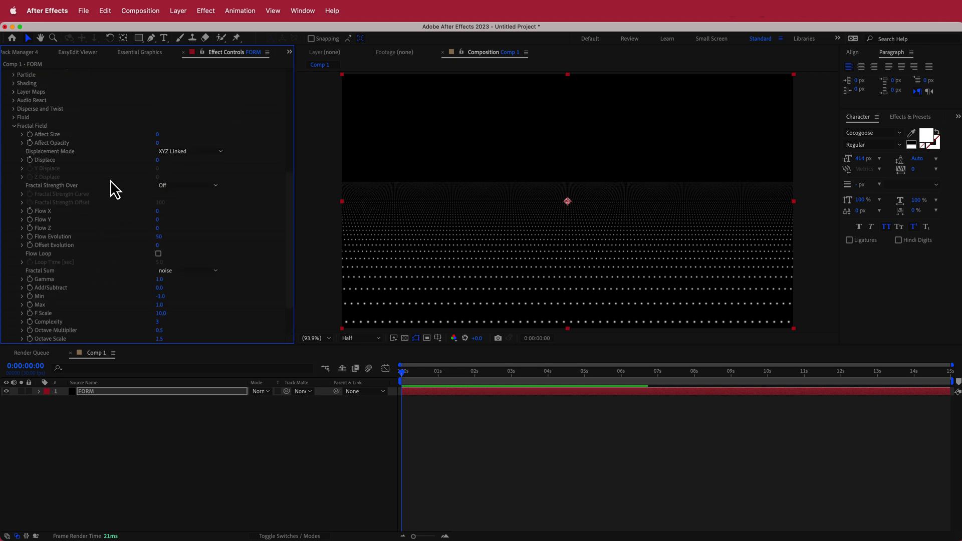
click(158, 135)
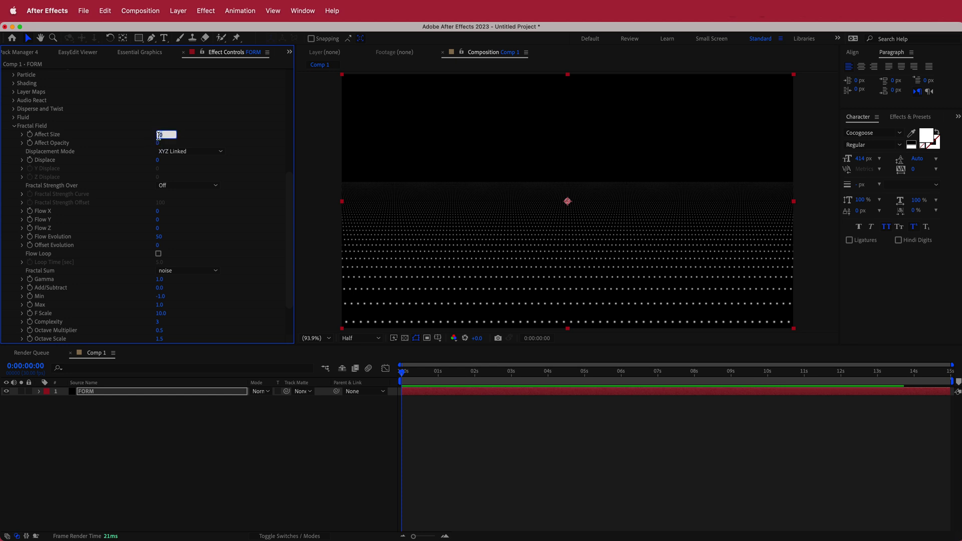
key(Return)
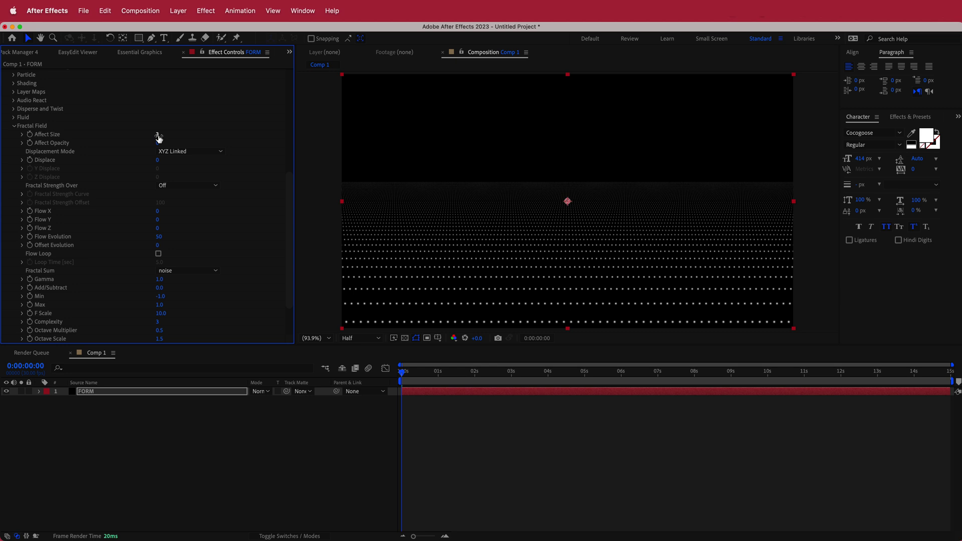
Set the Fractal Field flow to 90 in X, 56 in Y and 55 in Z.
click(159, 212)
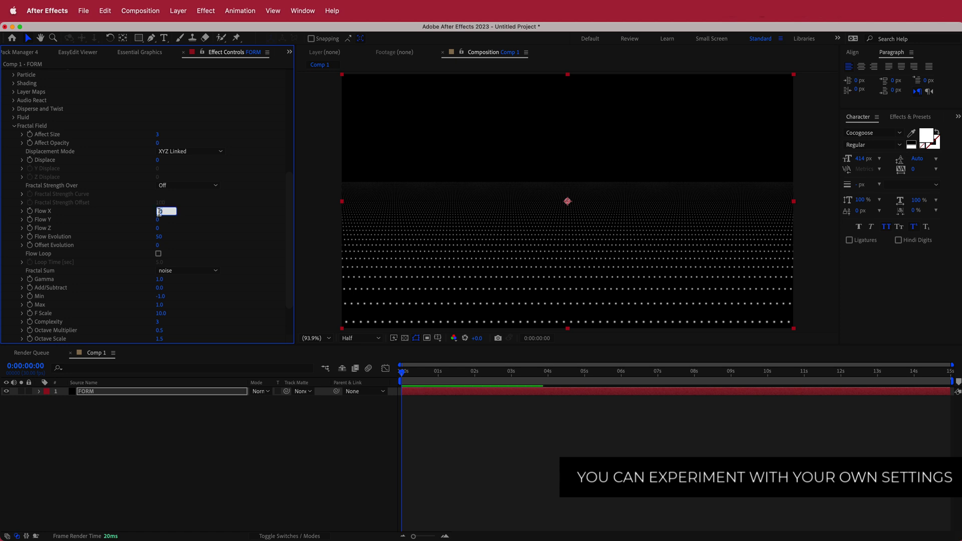
text(90)
key(Return)
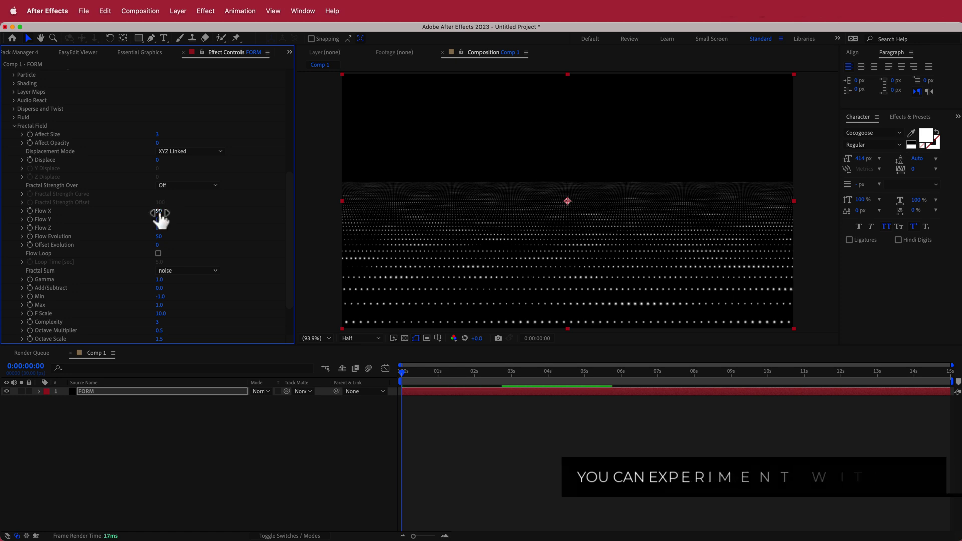
click(158, 220)
text(56)
key(Return)
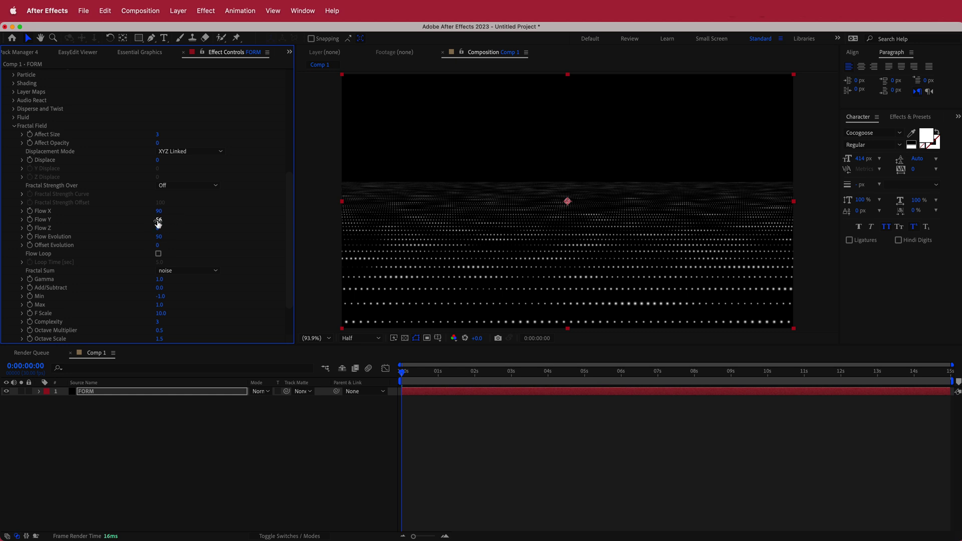
click(158, 229)
text(55)
key(Return)
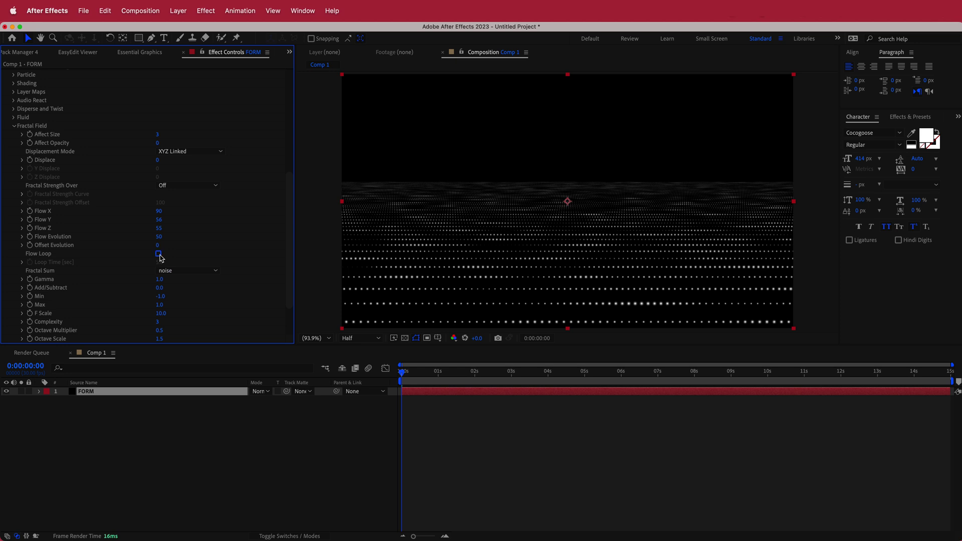
Enable Flow Loop in the Fractal Field and set Displace to 40.
click(158, 253)
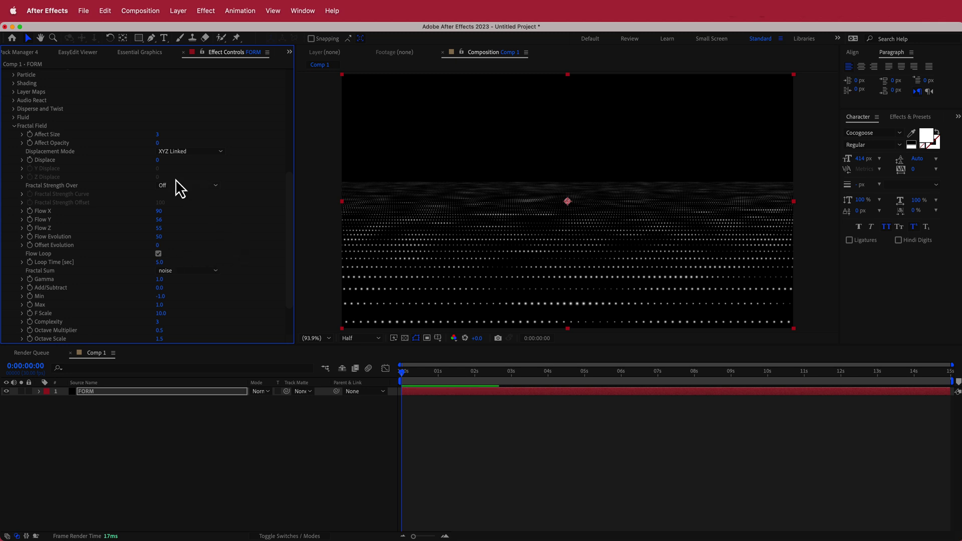
click(159, 161)
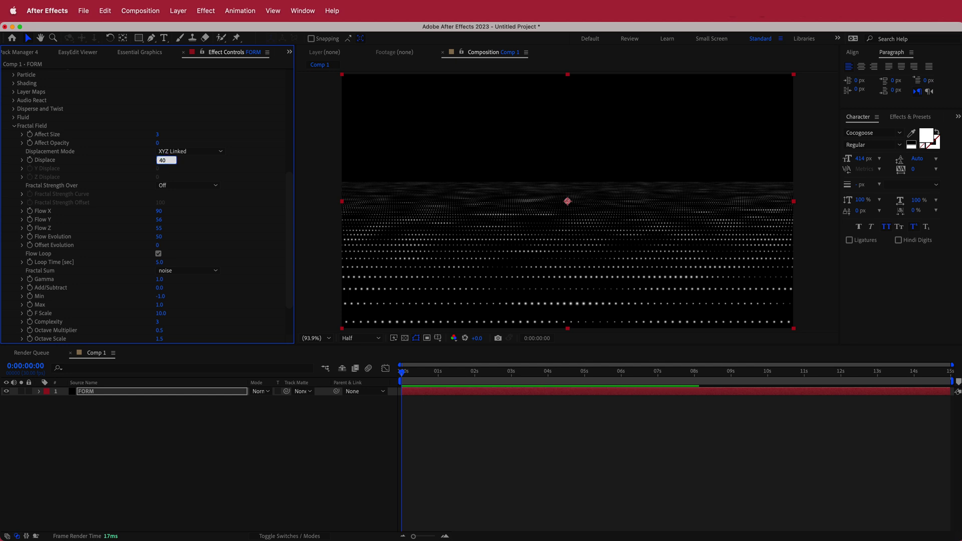
key(Return)
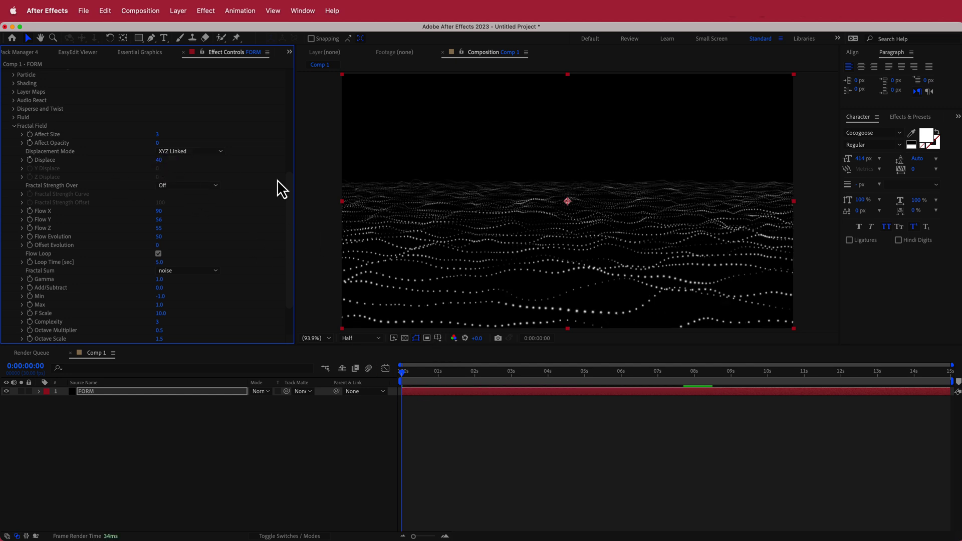
Play back the particle wave animation from the start of the timeline.
mouse_move(403, 373)
mouse_down()
mouse_move(666, 366)
mouse_move(401, 384)
mouse_up()
key(space)
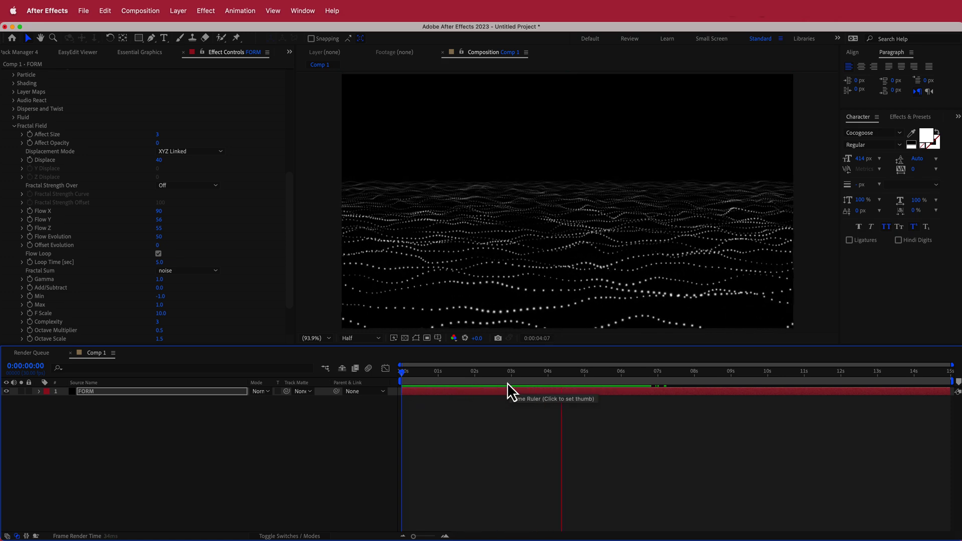
key(space)
Set Form's particle Size to 1 and check the thinner dots at 0:00:02:04.
scroll(79, 166, up, 5)
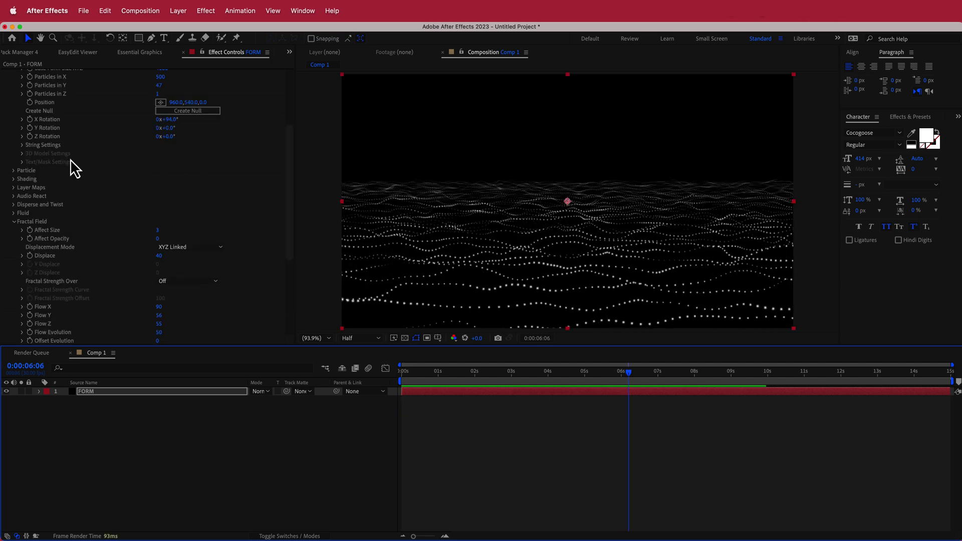
click(13, 170)
scroll(15, 180, down, 2)
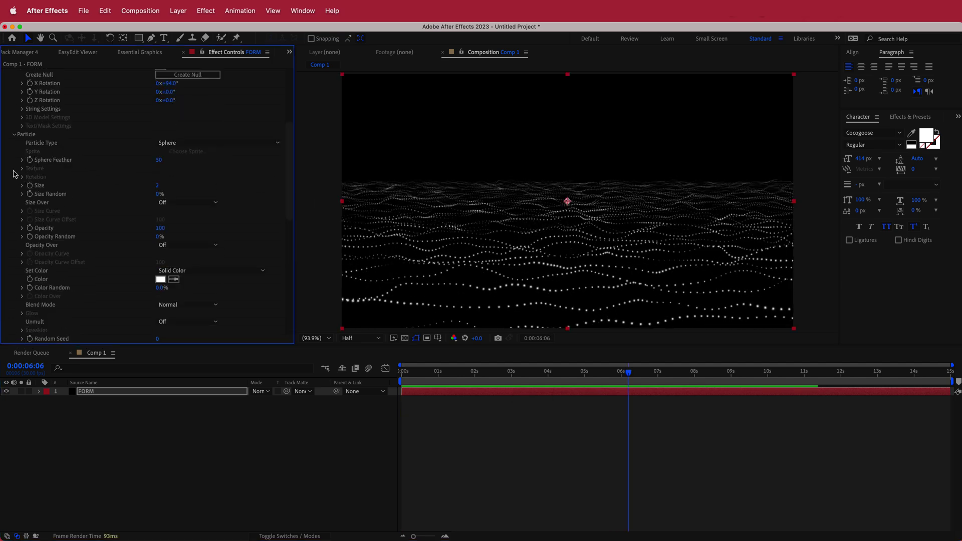
click(159, 190)
text(1)
key(Return)
drag(629, 372, 480, 377)
click(158, 186)
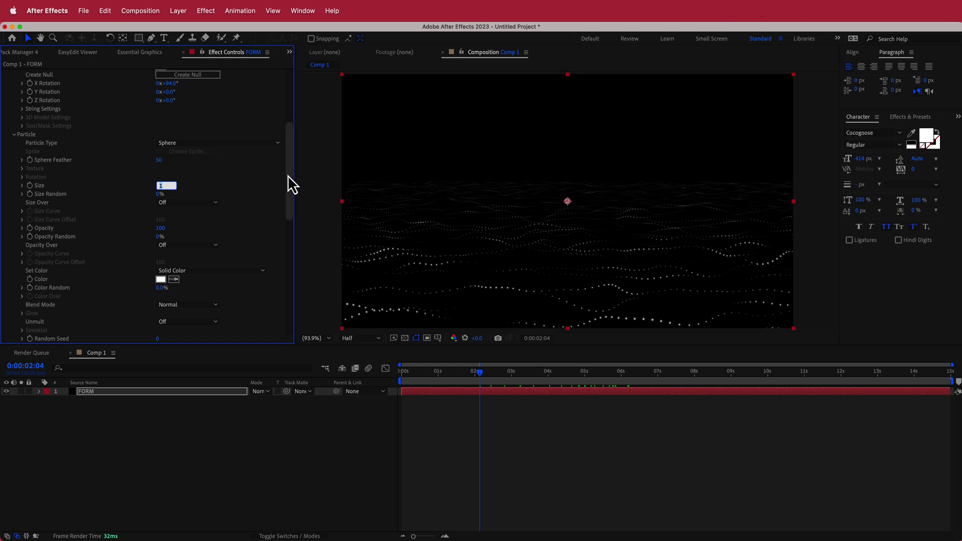
drag(292, 186, 290, 194)
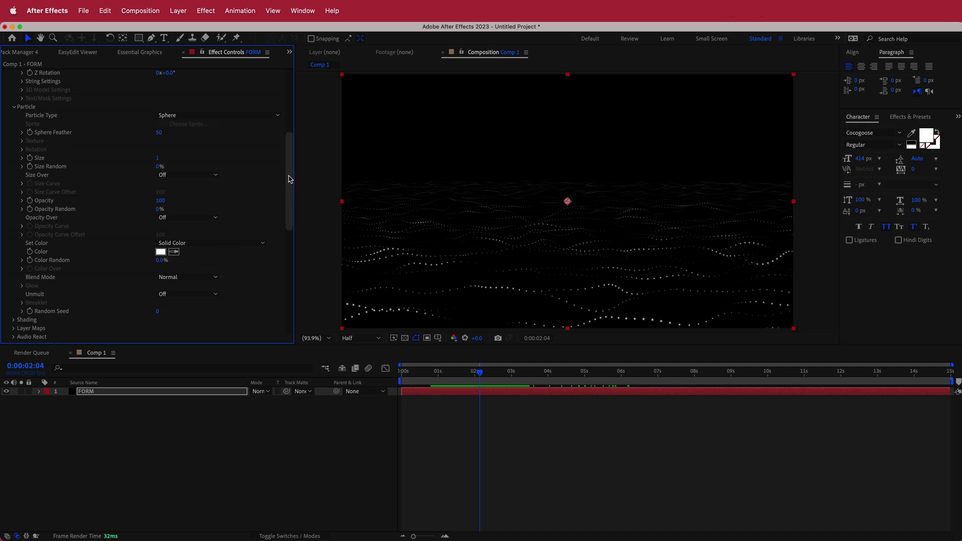
Collapse the Particle and Base Form settings of the Form effect.
scroll(177, 198, up, 4)
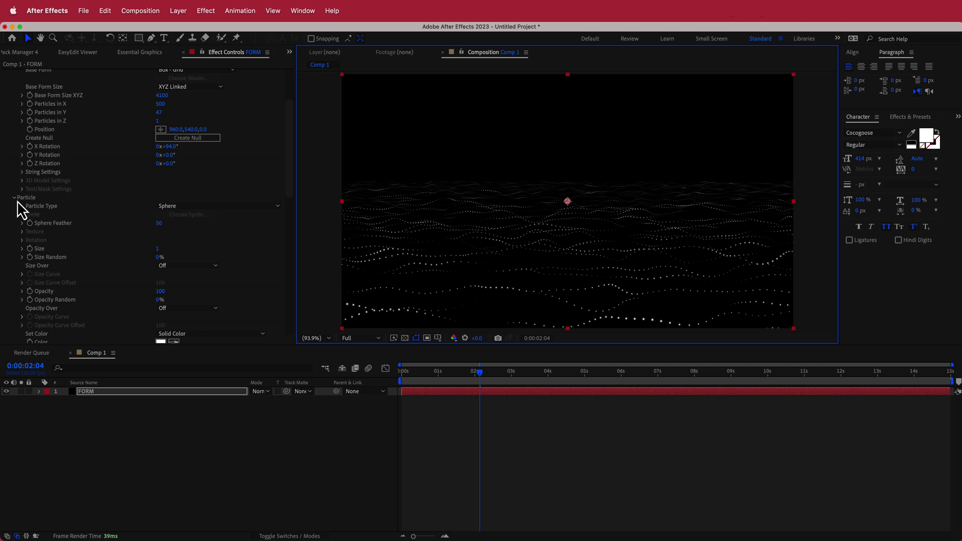
click(16, 199)
scroll(89, 215, up, 4)
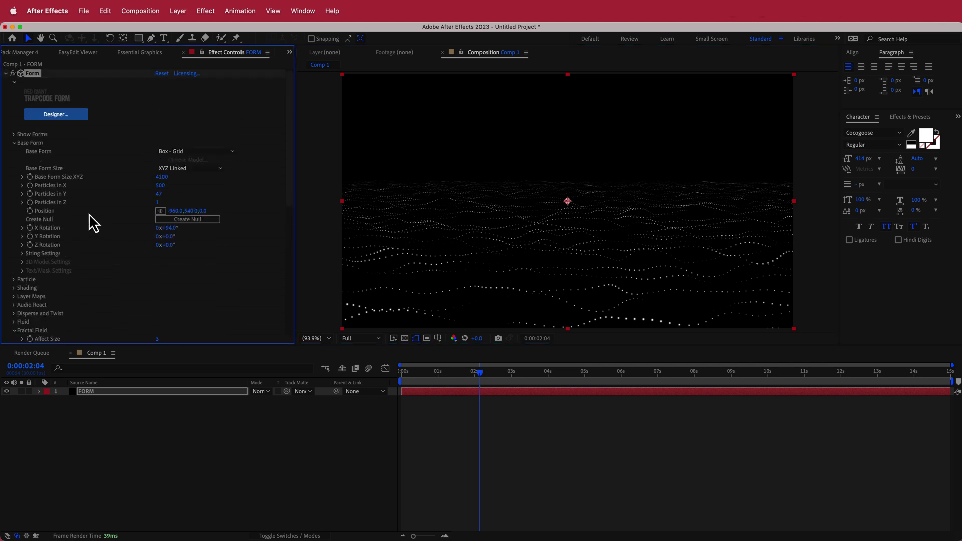
click(14, 144)
Create a two-node camera in the composition using the 35mm preset.
right_click(137, 419)
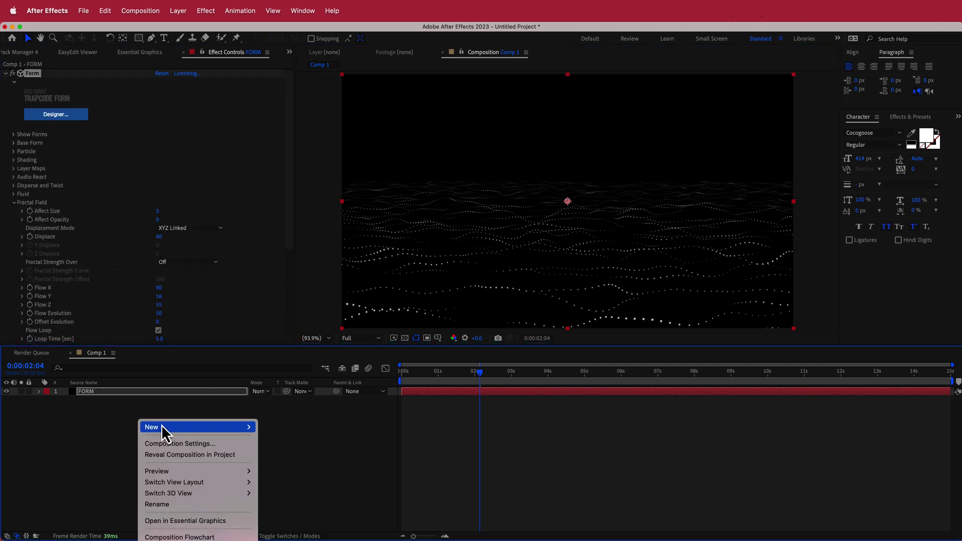
mouse_move(161, 427)
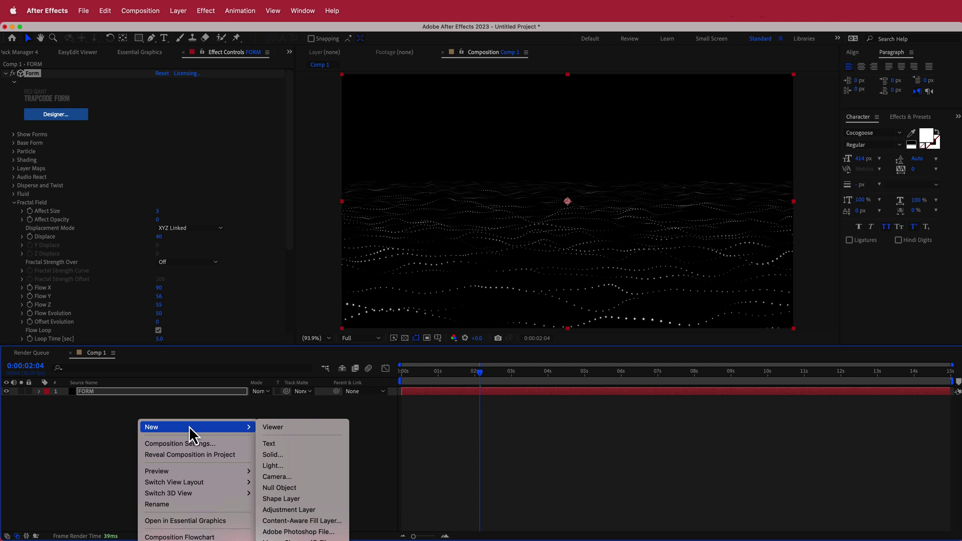
click(294, 477)
click(493, 200)
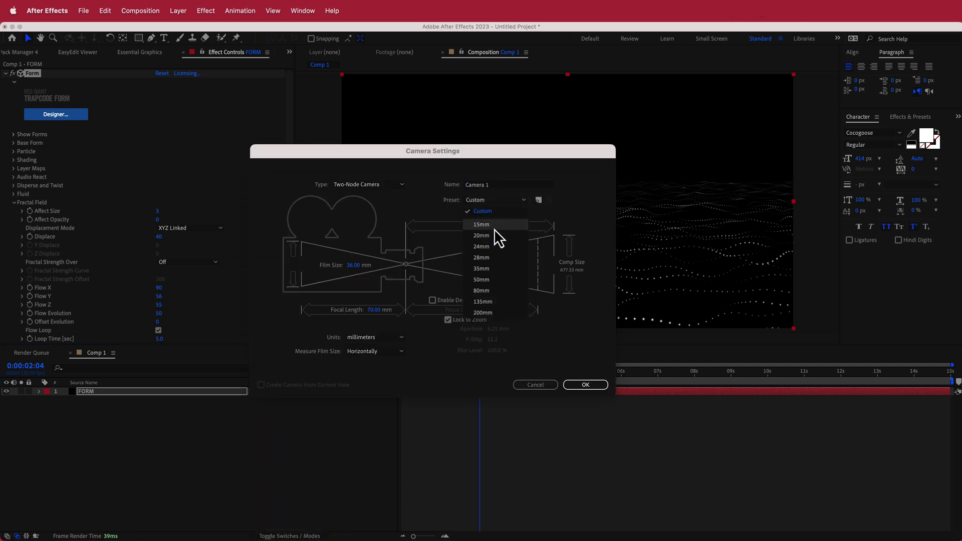
click(494, 271)
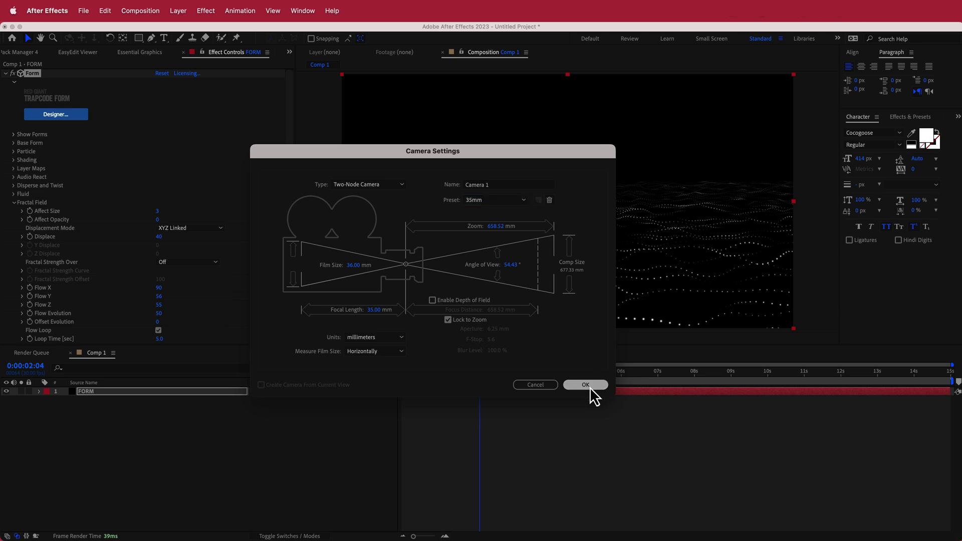
click(591, 385)
Turn on Depth of Field in the camera's options and set its Blur Level to 150%.
click(39, 391)
click(49, 408)
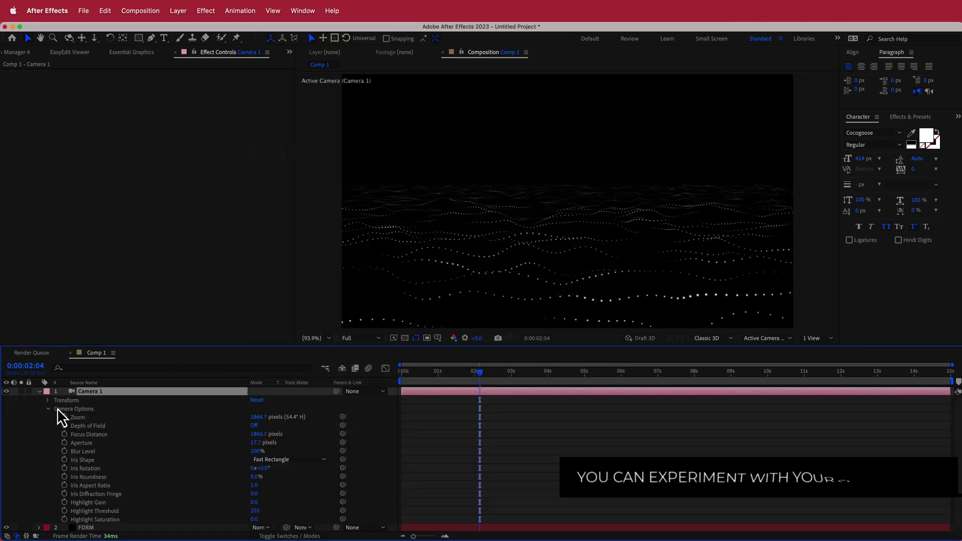
click(254, 426)
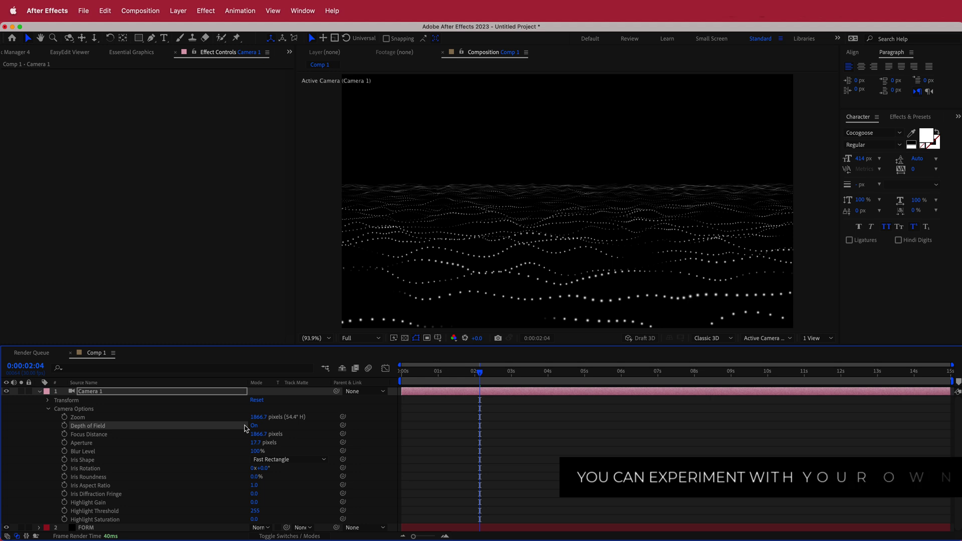
click(257, 451)
text(150)
key(Return)
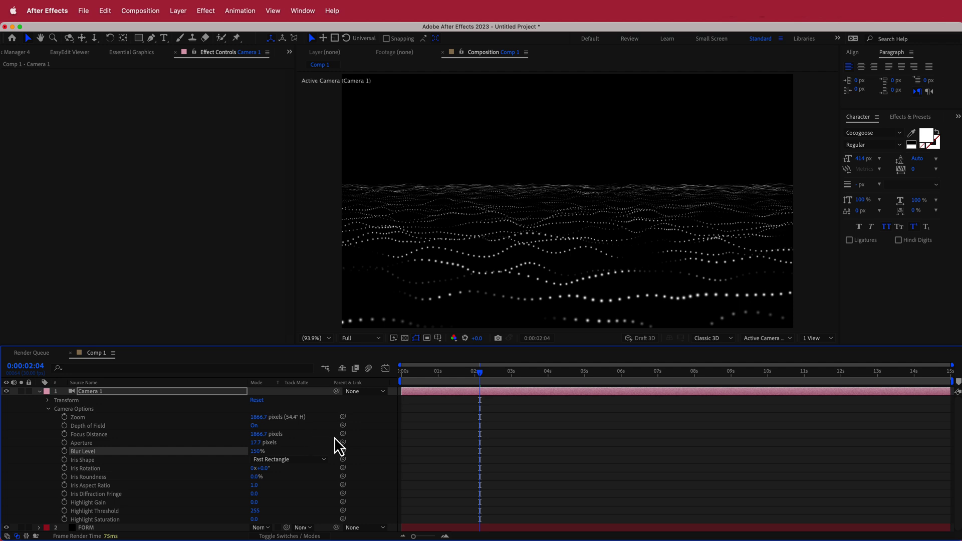
click(257, 451)
text(150)
key(Return)
Set the camera's Focus Distance to 1300 pixels and preview the result.
click(257, 435)
text(13)
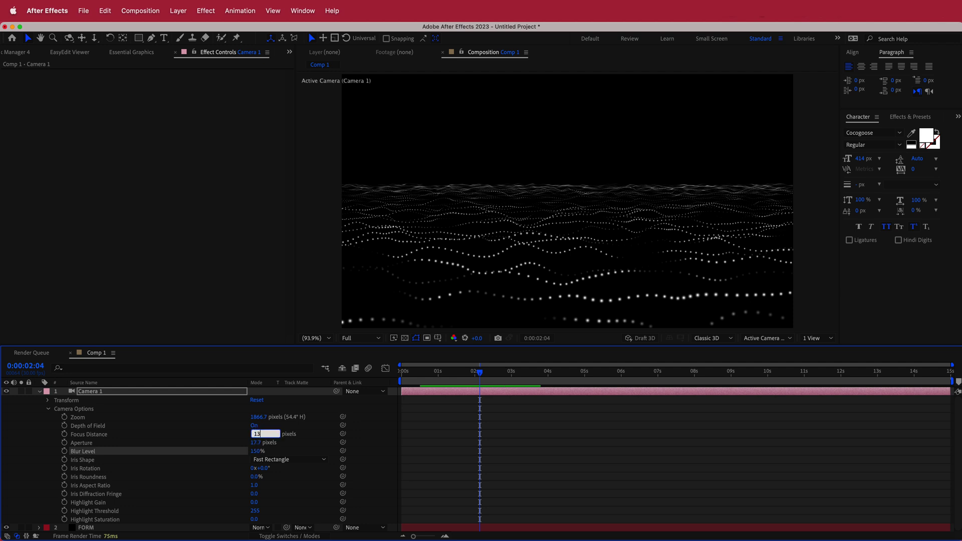
text(00)
key(Return)
key(space)
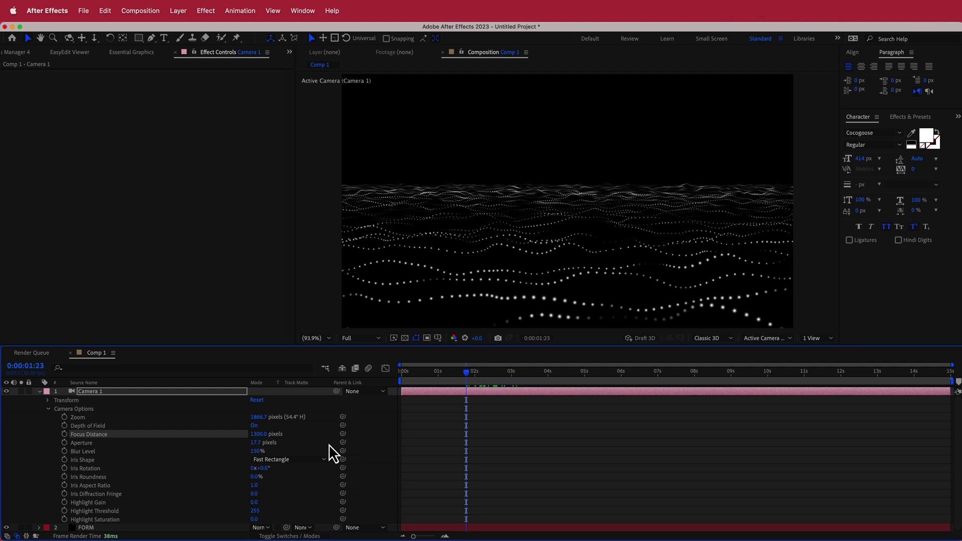
Set the camera's Aperture to 35 pixels.
drag(256, 443, 261, 444)
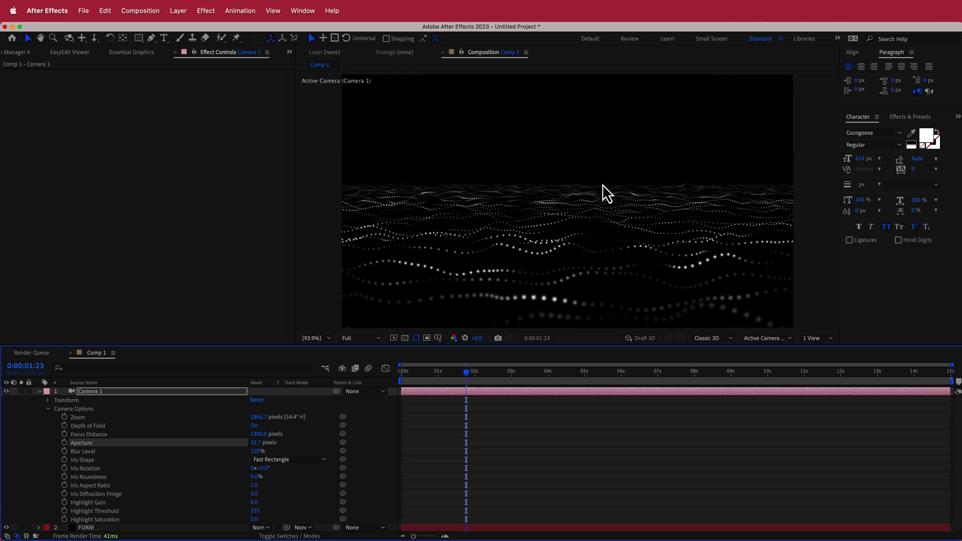
click(256, 442)
text(35)
key(Return)
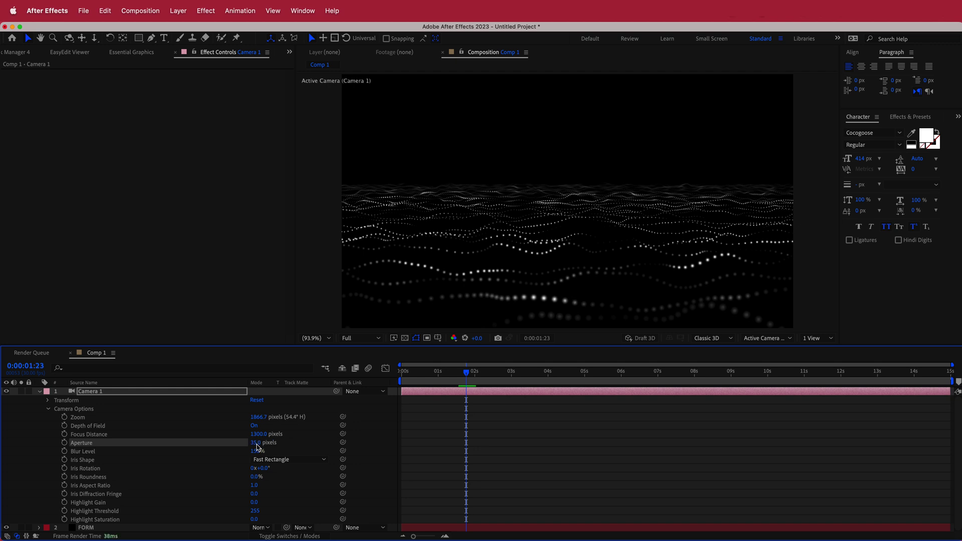
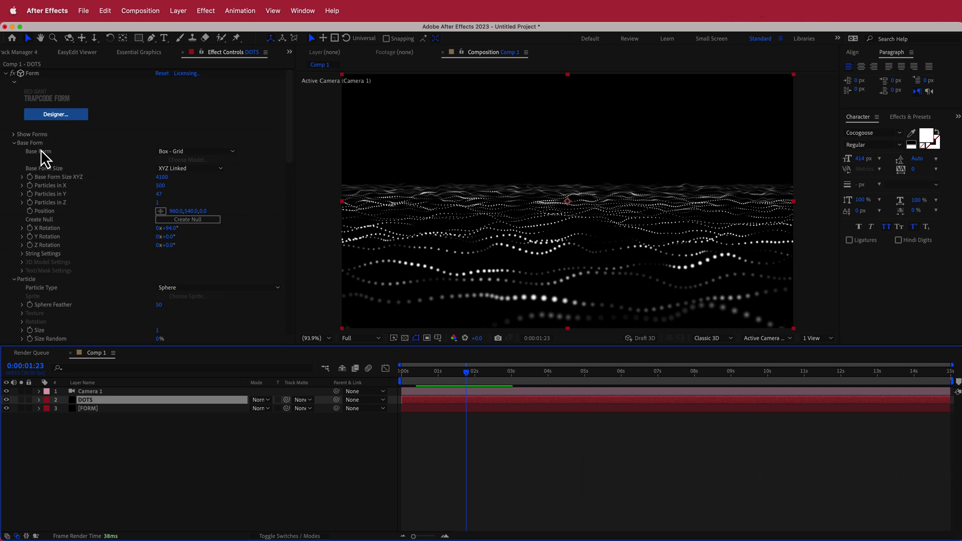
Set the DOTS layer's Form grid to 50 Particles in X and 65 Particles in Y.
click(161, 187)
click(160, 186)
text(5)
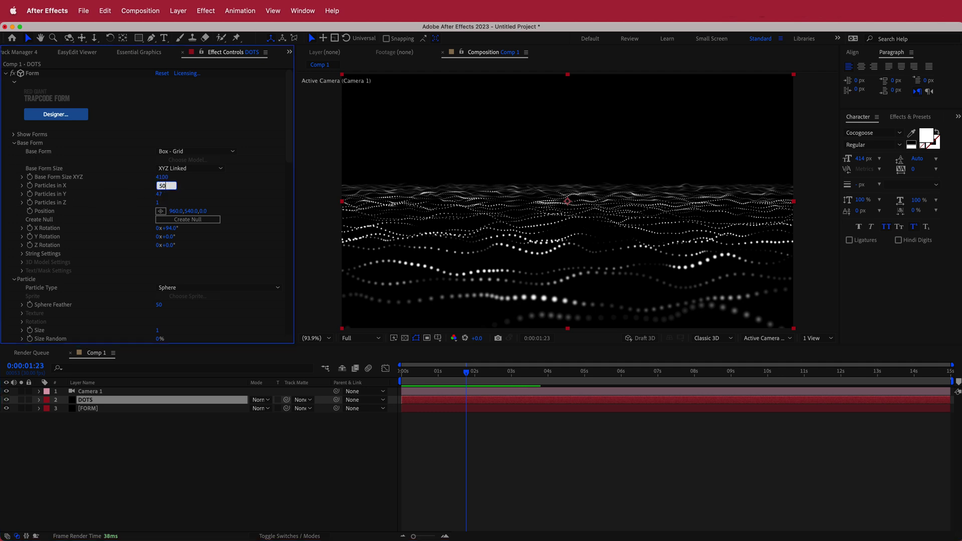
key(Return)
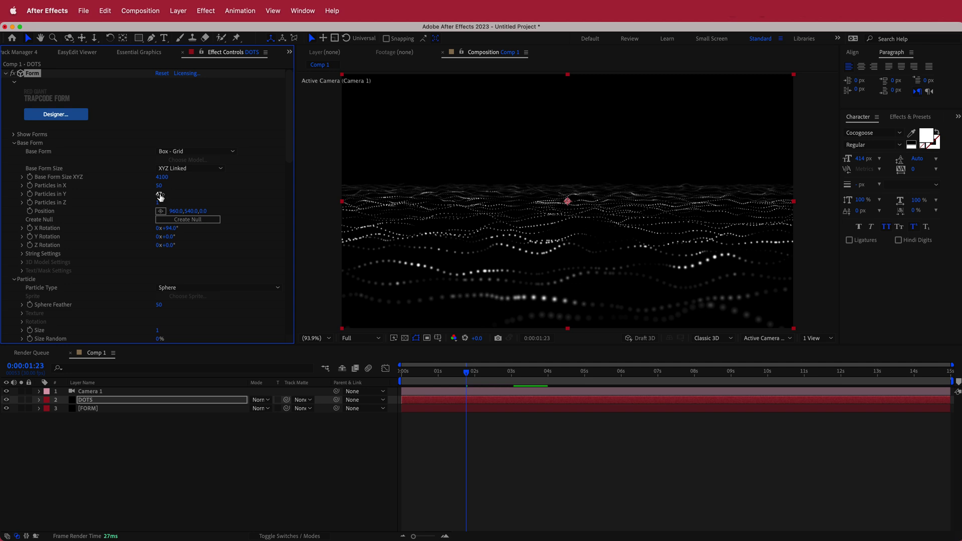
click(159, 195)
text(65)
key(Return)
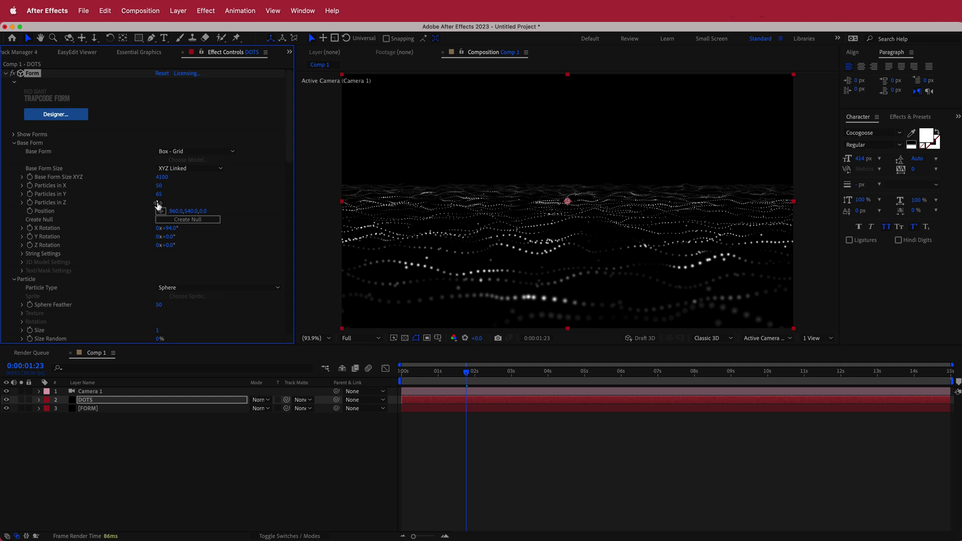
In the DOTS layer's Fractal Field, set Displace to 10 and F Scale to 50.
drag(288, 140, 297, 297)
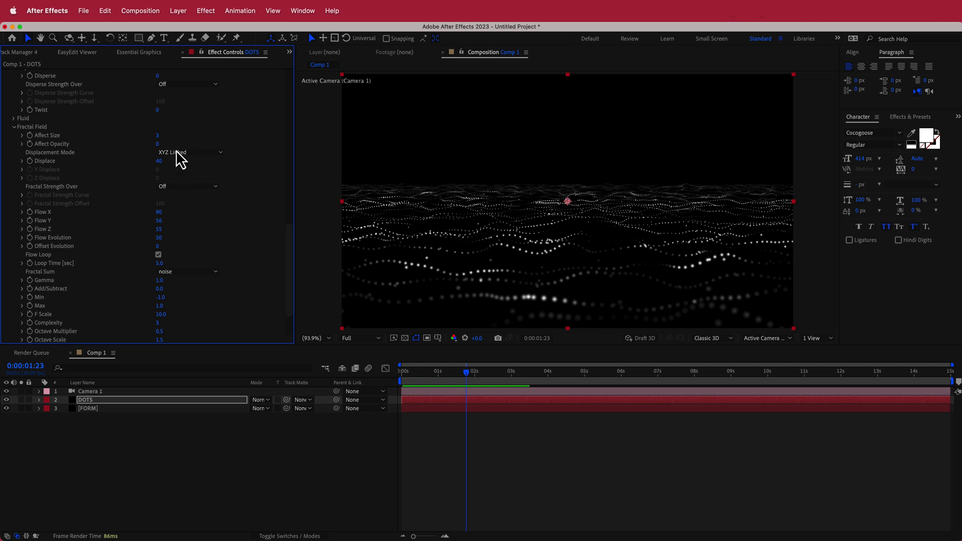
click(159, 163)
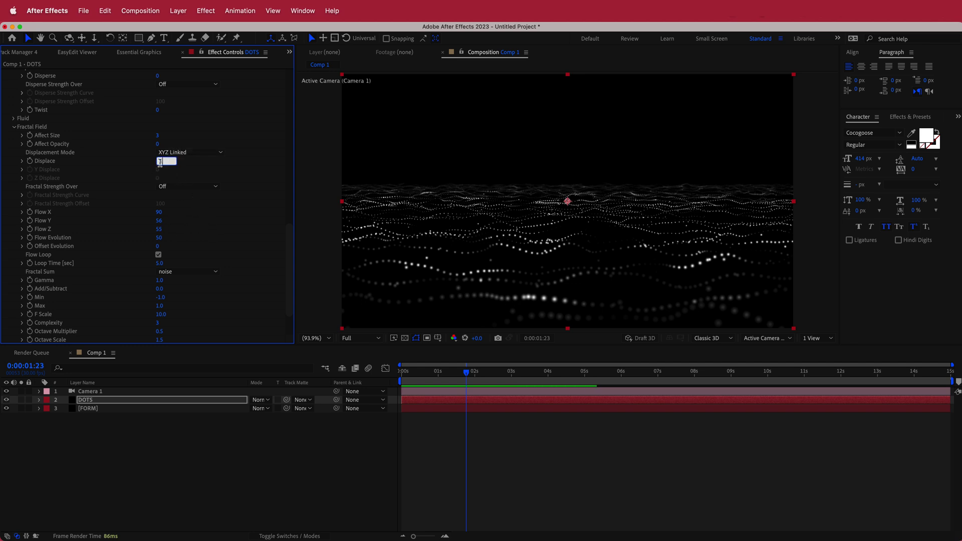
text(10)
key(Return)
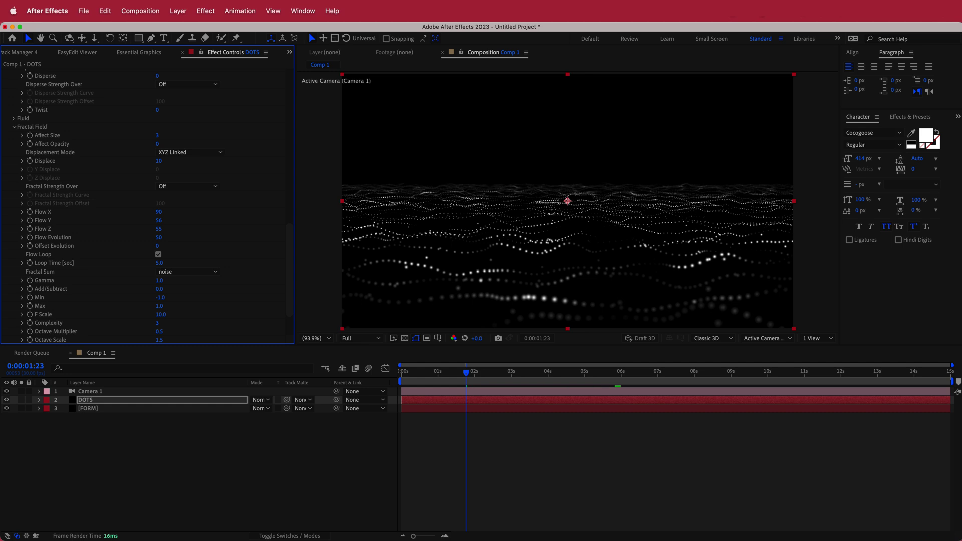
drag(289, 244, 291, 261)
click(161, 283)
text(50)
key(Return)
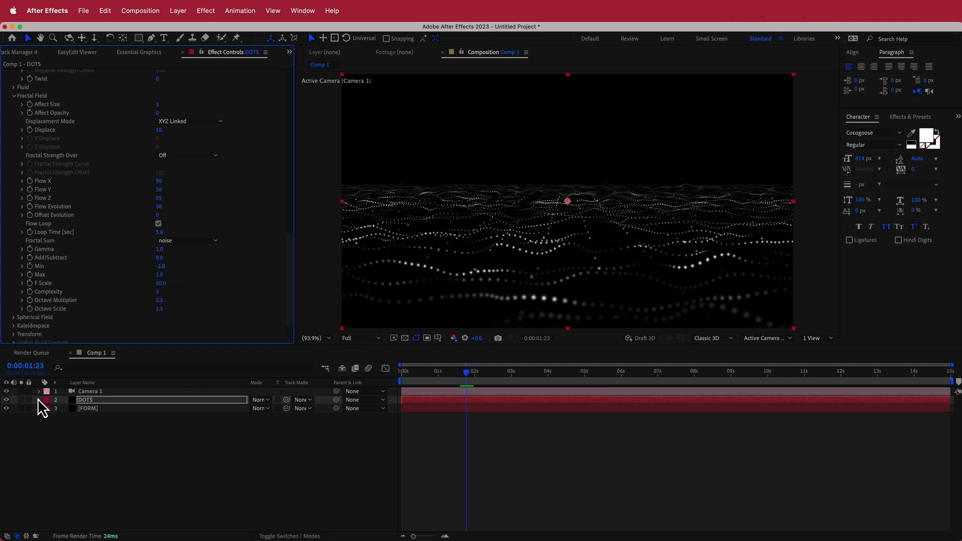
Solo the DOTS layer and set its Form Disperse value to 100.
click(21, 401)
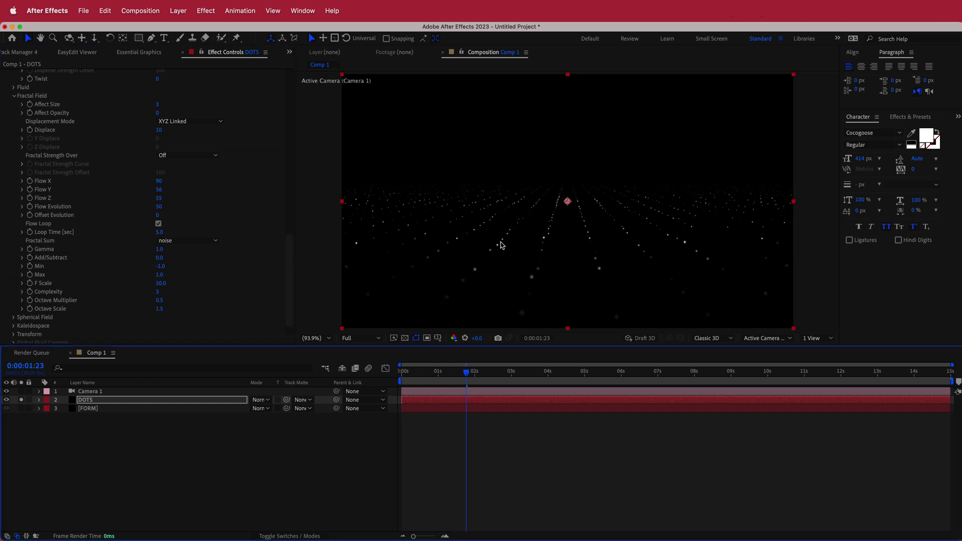
scroll(290, 258, up, 3)
scroll(293, 258, up, 5)
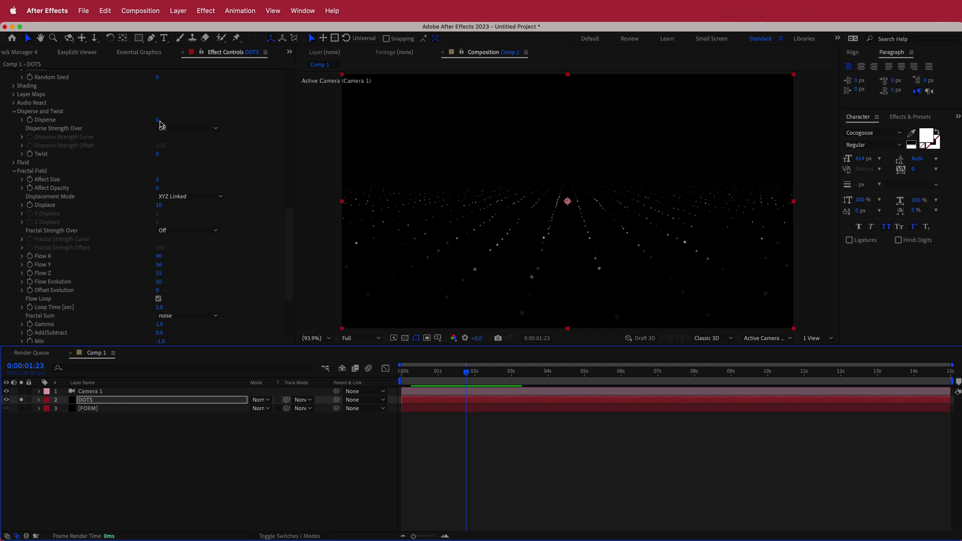
drag(158, 121, 200, 119)
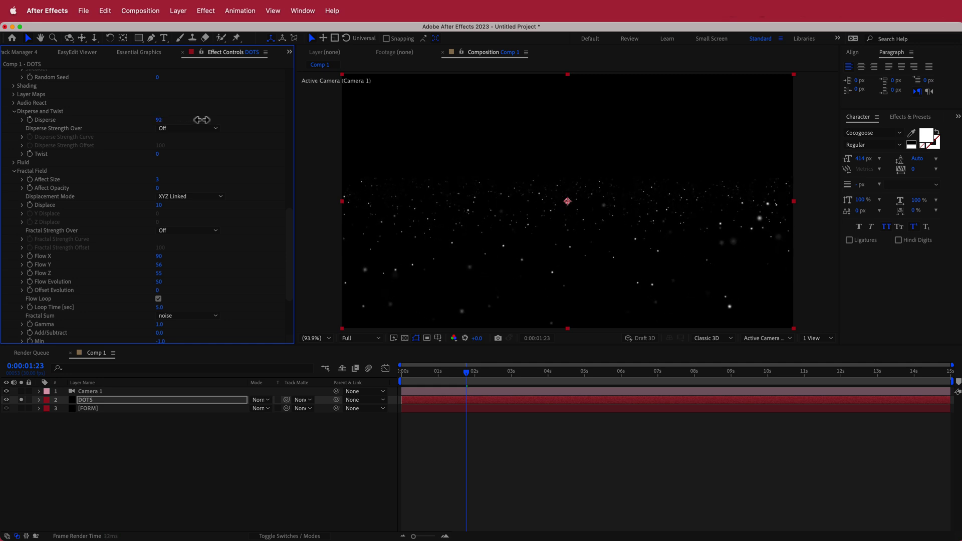
click(159, 121)
text(100)
key(Return)
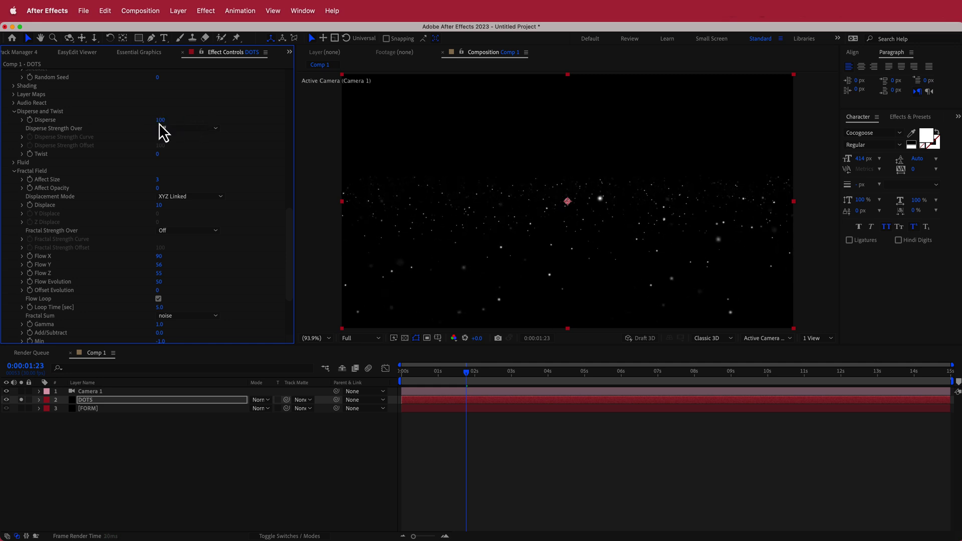
Go to 0:00:02:23, compare the DOTS layer alone and combined with the wave grid, and leave it unsoloed and deselected.
drag(461, 371, 503, 373)
click(22, 400)
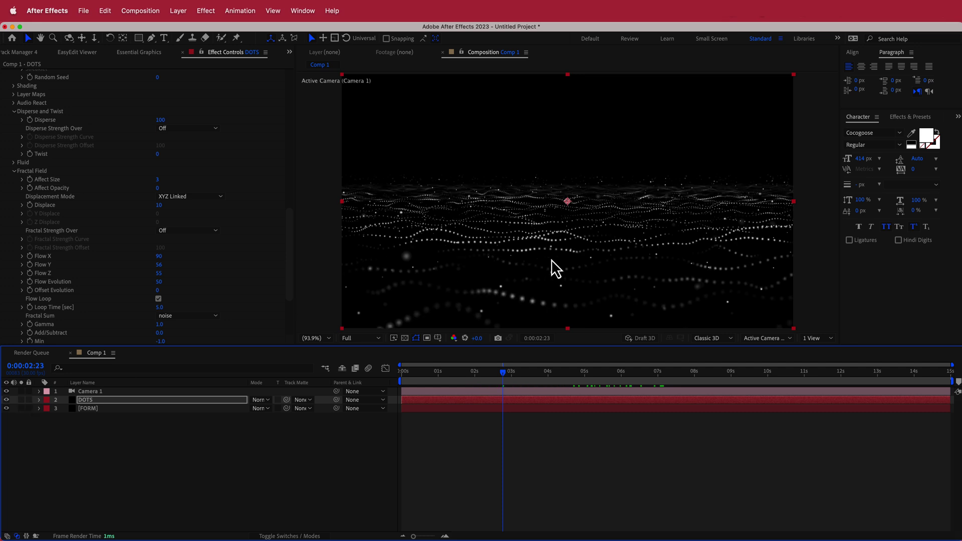
click(21, 400)
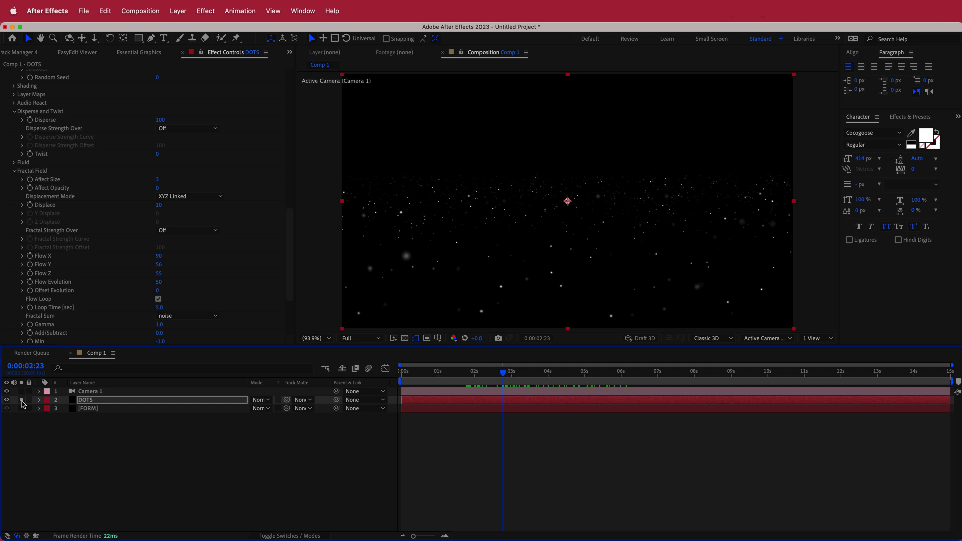
click(22, 400)
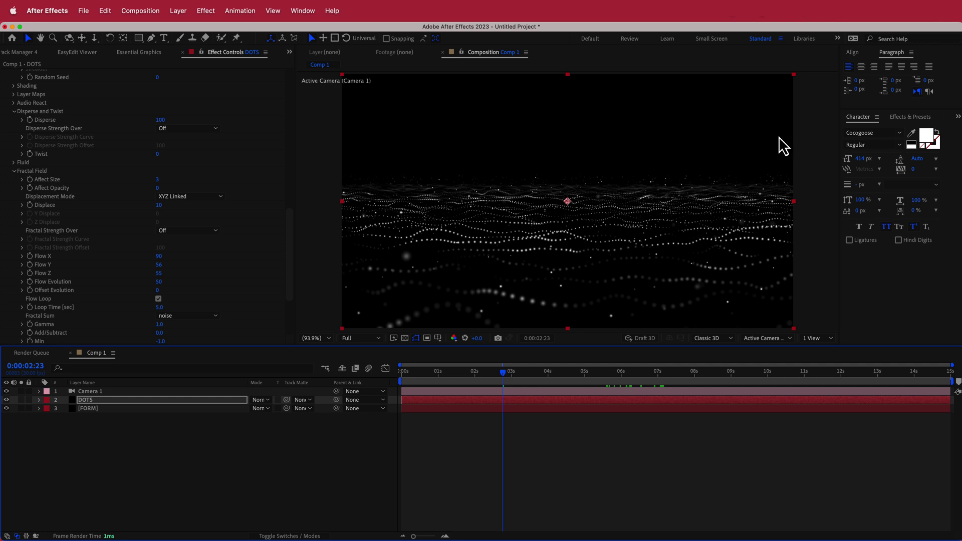
click(112, 431)
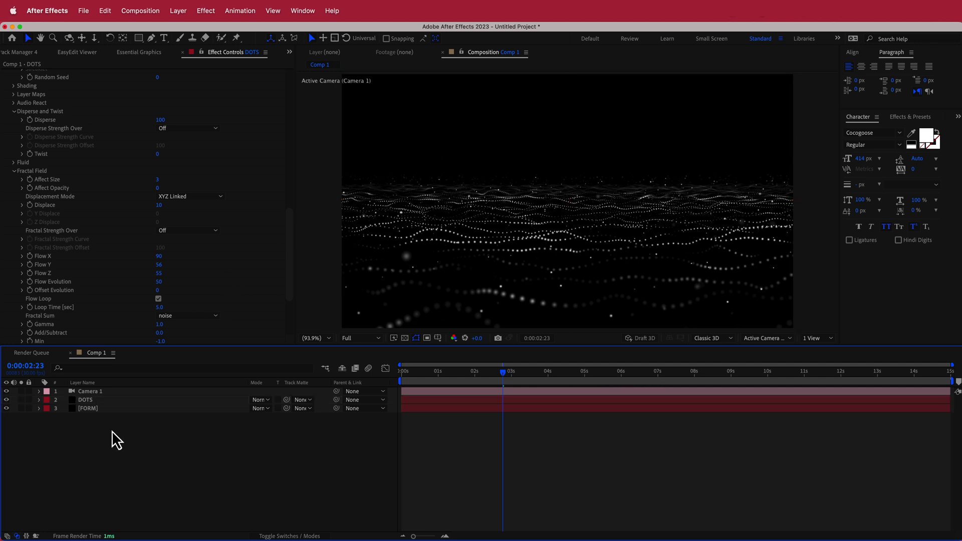
Duplicate the DOTS layer and set the copy's Form grid to 20 Particles in X and 10 Particles in Y.
click(88, 400)
key(super+d)
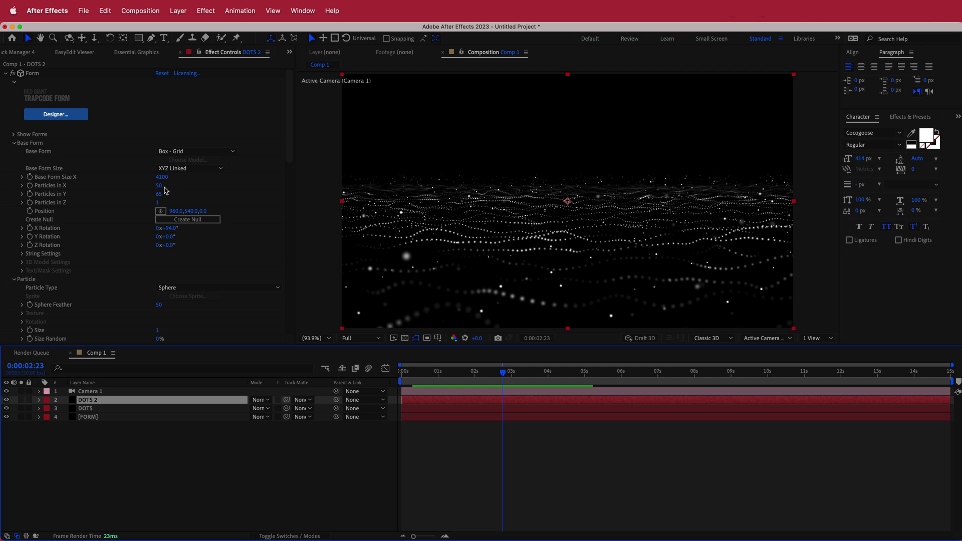
click(159, 185)
key(Tab)
text(10)
key(Return)
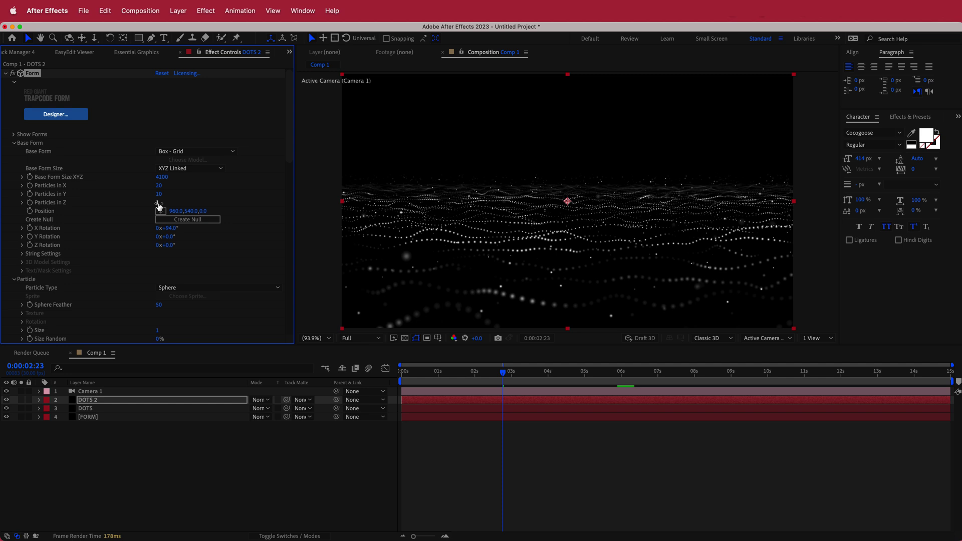
Move the duplicate layer's Form position up into the black sky, to about 946, 166, and check it at 0:00:03:02.
click(160, 211)
drag(571, 175, 564, 115)
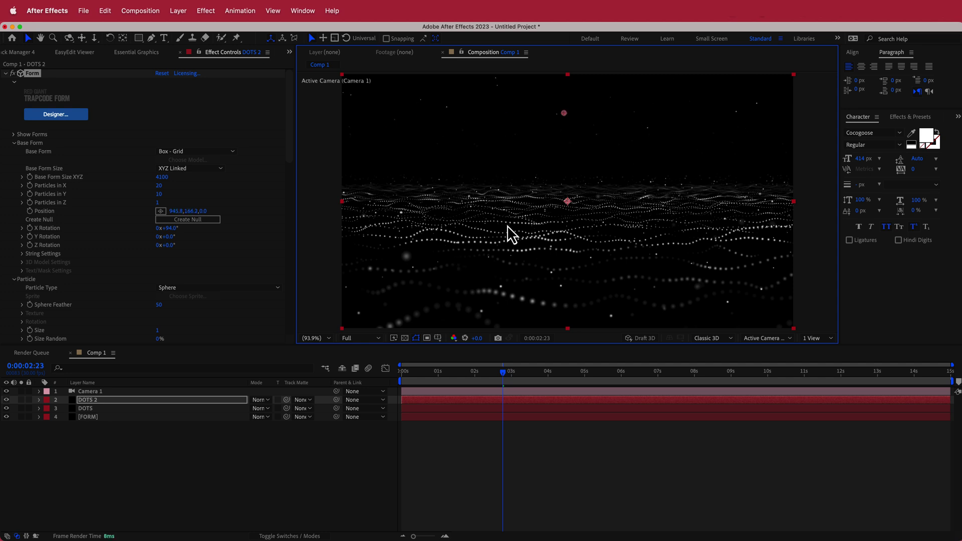
click(505, 375)
mouse_move(509, 376)
mouse_down()
mouse_move(588, 377)
mouse_move(513, 376)
mouse_up()
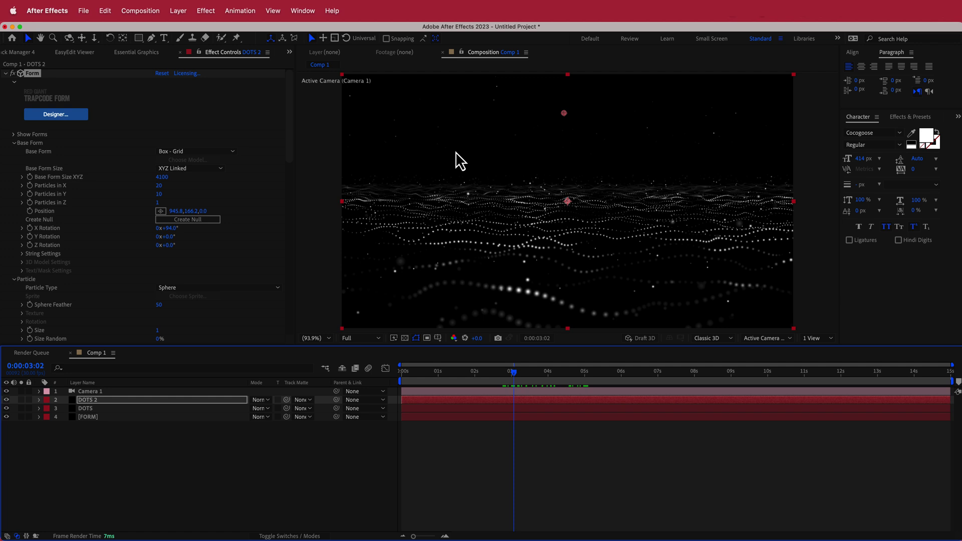
Raise the DOTS 2 layer's Disperse to 665 and lower its Form position closer to the horizon, checking around 0:00:02:26.
drag(289, 138, 290, 223)
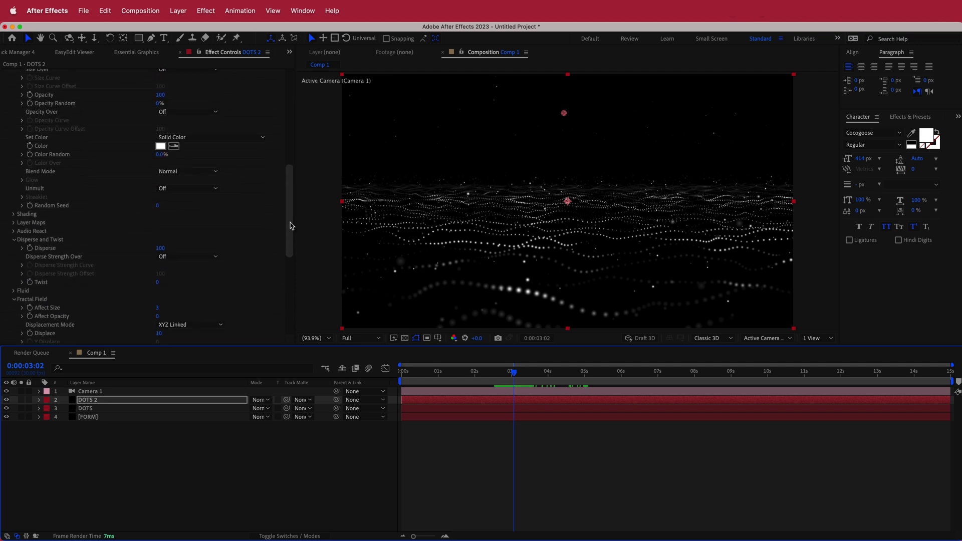
drag(159, 251, 427, 234)
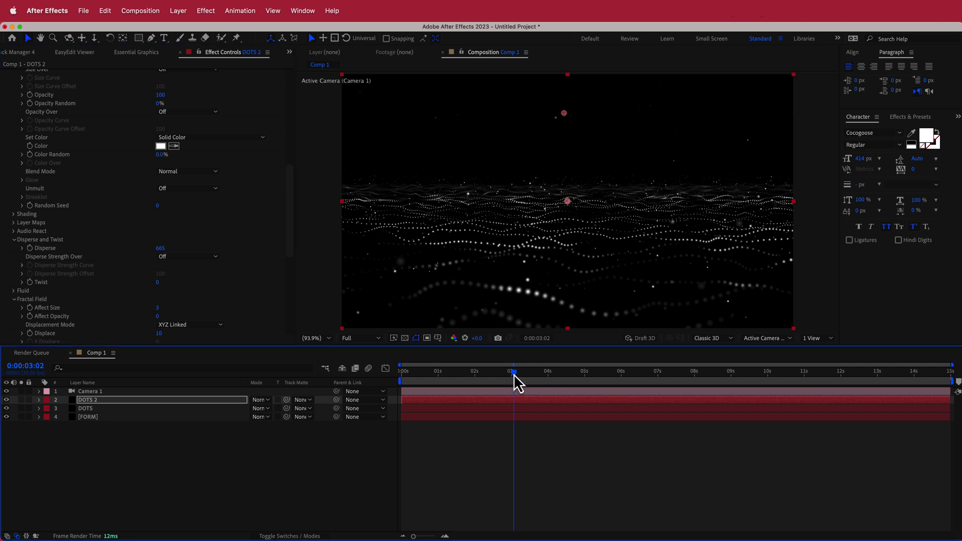
drag(514, 373, 502, 373)
click(564, 120)
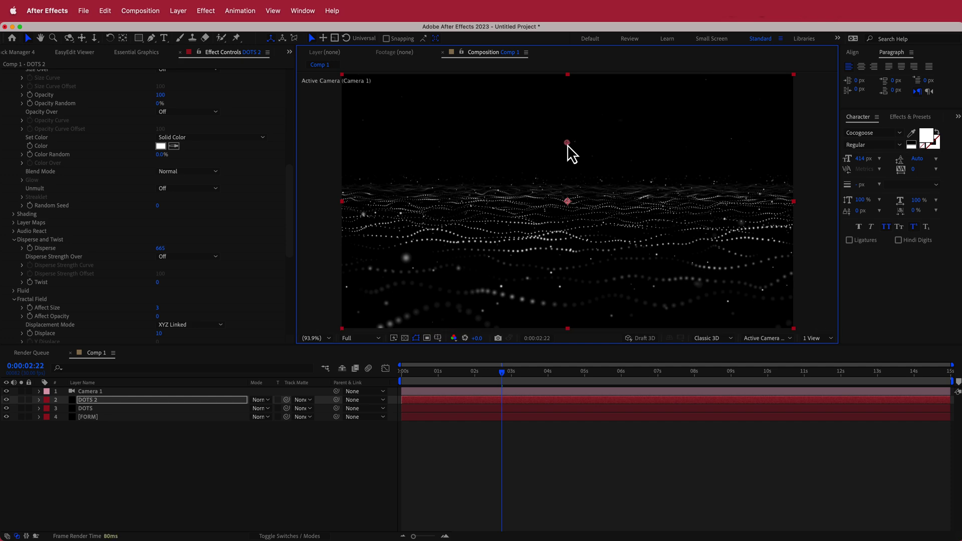
mouse_move(502, 379)
mouse_down()
mouse_move(670, 374)
mouse_move(507, 380)
mouse_up()
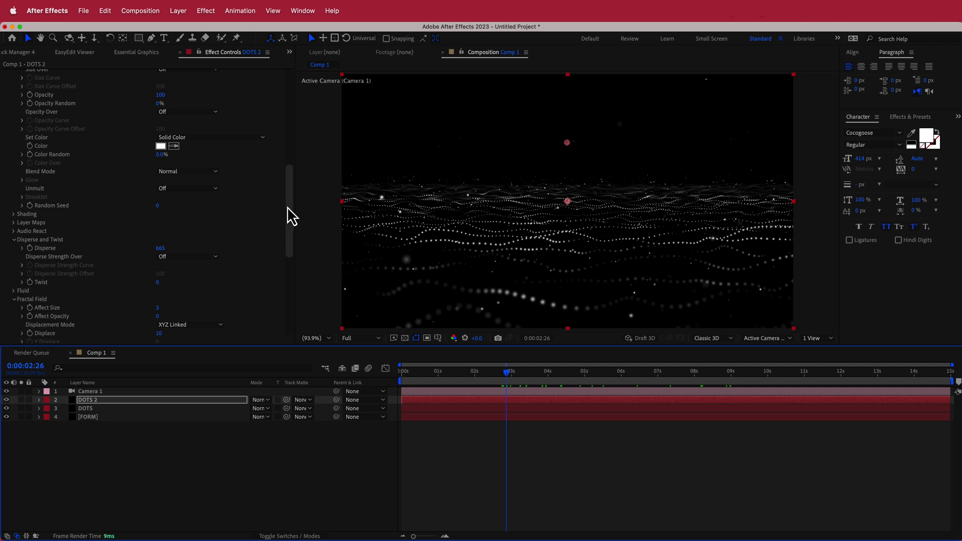
Set the DOTS 2 layer's Fractal Field Affect Size to 2 and its Displace to 5.
scroll(290, 215, down, 5)
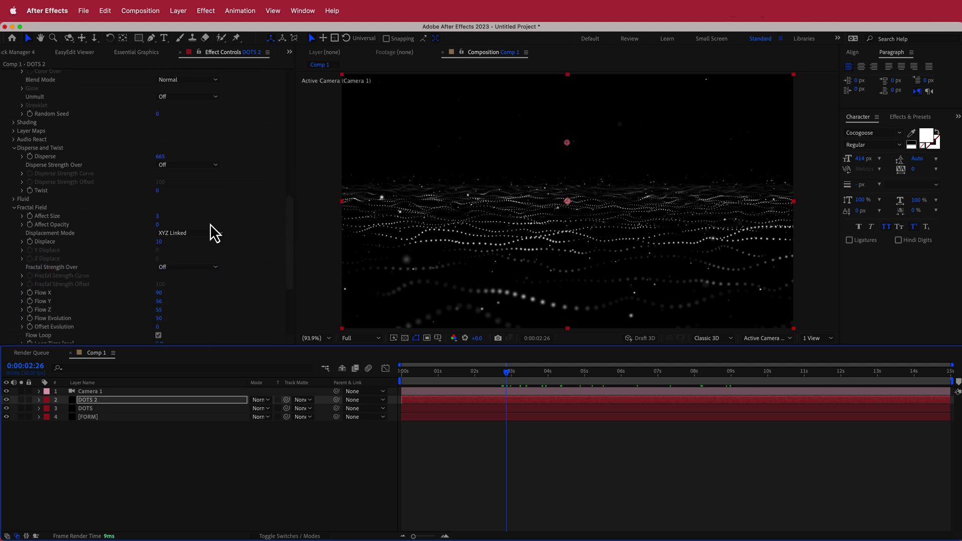
click(158, 217)
text(2)
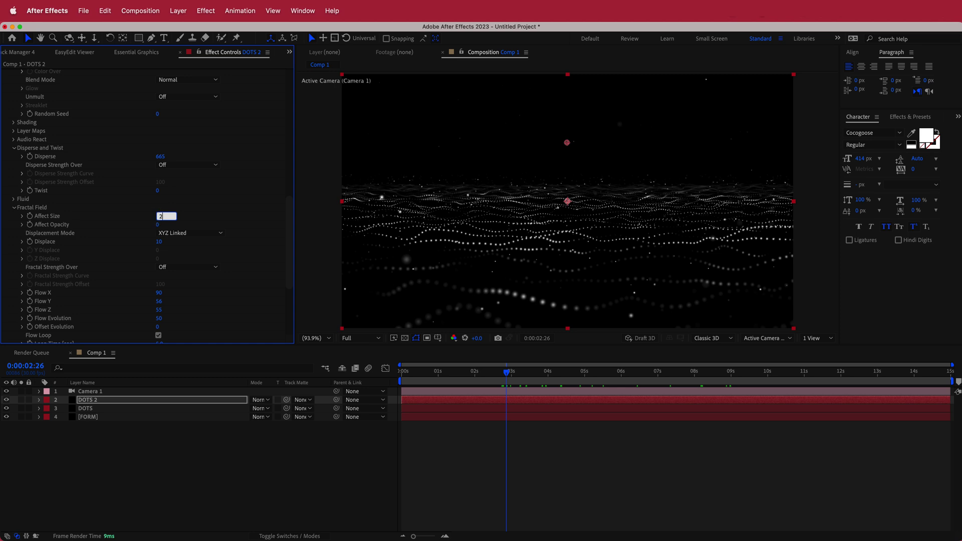
key(Return)
click(159, 243)
text(5)
key(Return)
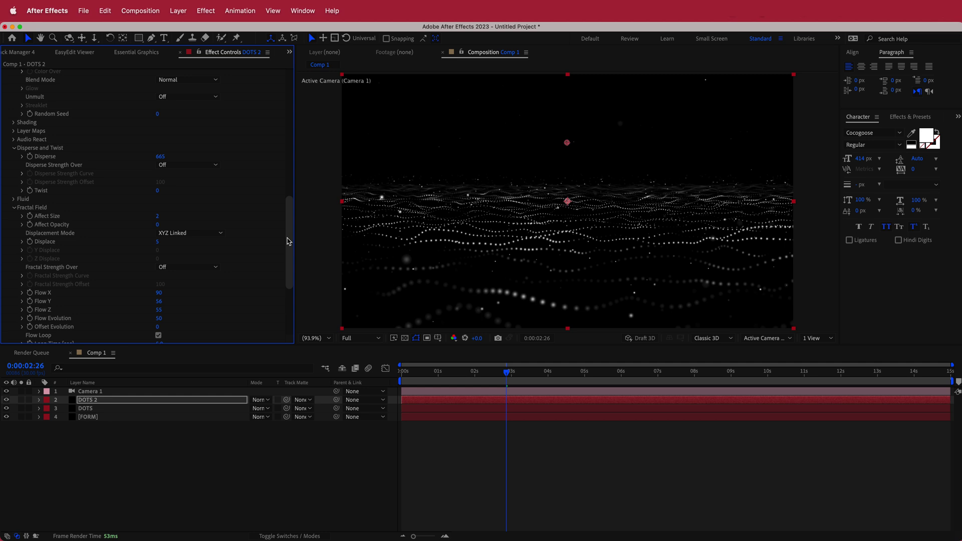
Set the DOTS 2 layer's Disperse to 500 and check the animation up to 0:00:07:11.
scroll(288, 241, up, 3)
drag(158, 194, 55, 202)
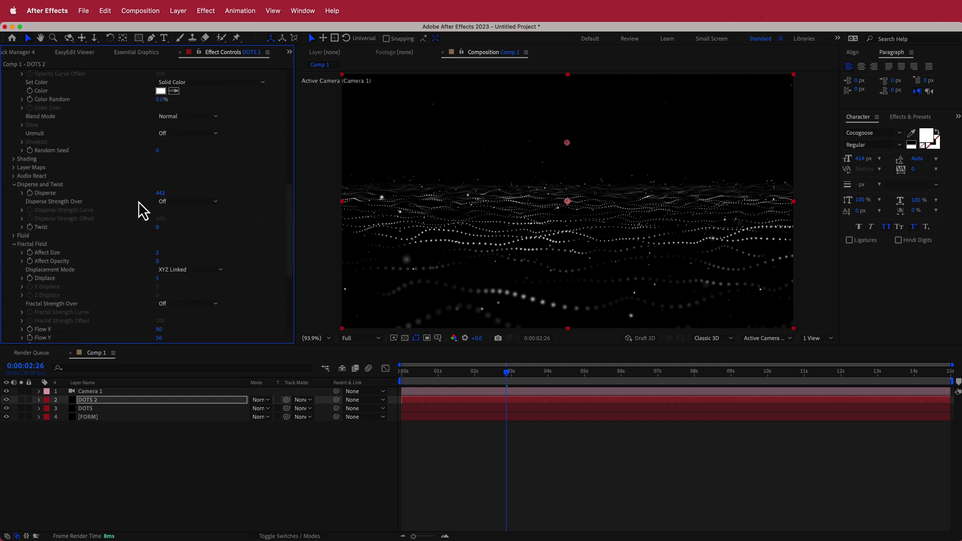
drag(161, 194, 272, 197)
click(160, 193)
text(500)
key(Return)
drag(506, 374, 674, 380)
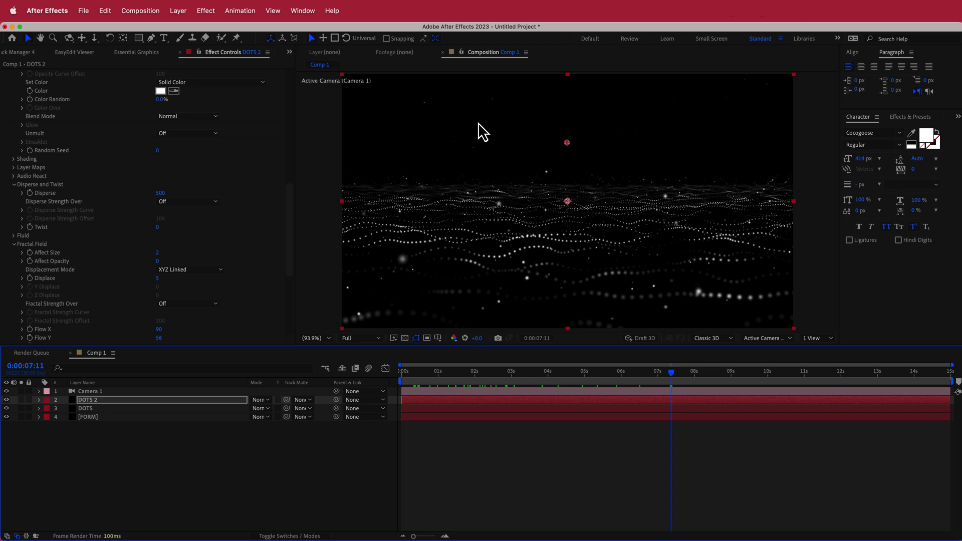
Keyframe Camera 1's Position at 0:00:00:00 and orbit the camera to a raised, angled view at about 311.7, -7.1, -1662.8.
click(85, 393)
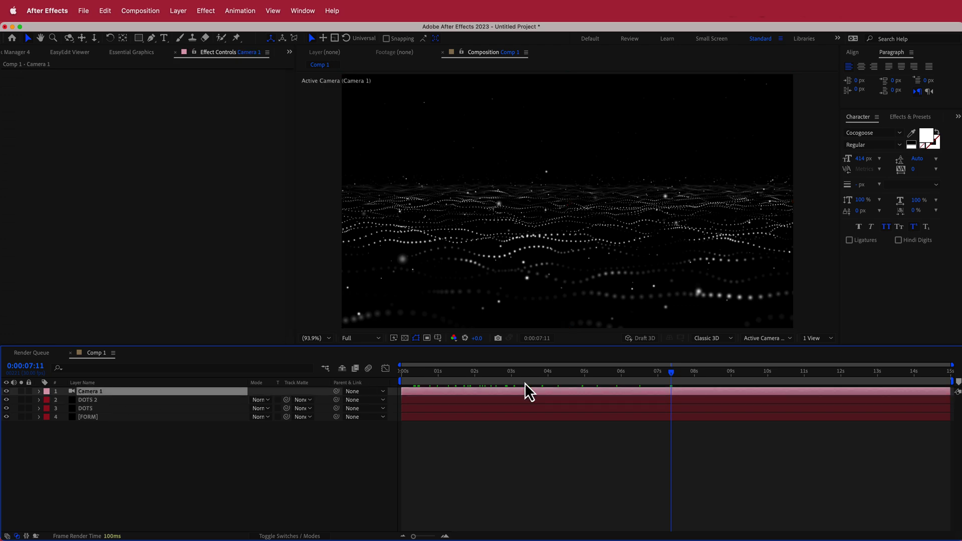
drag(670, 373, 399, 393)
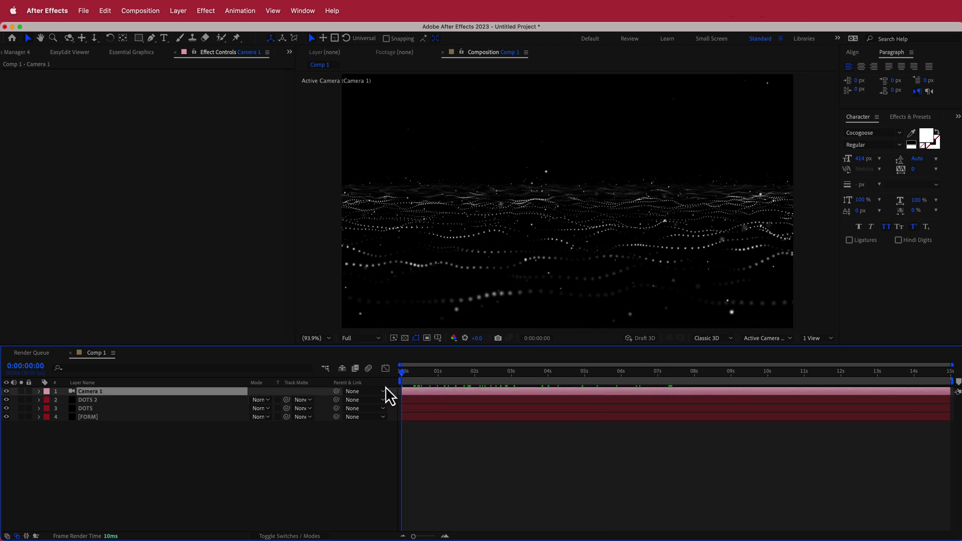
click(40, 391)
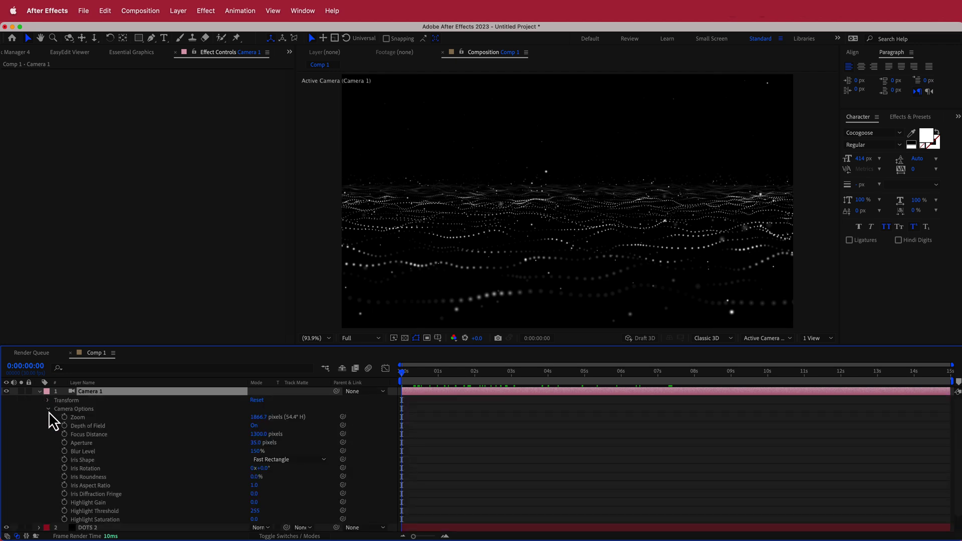
click(47, 406)
click(48, 400)
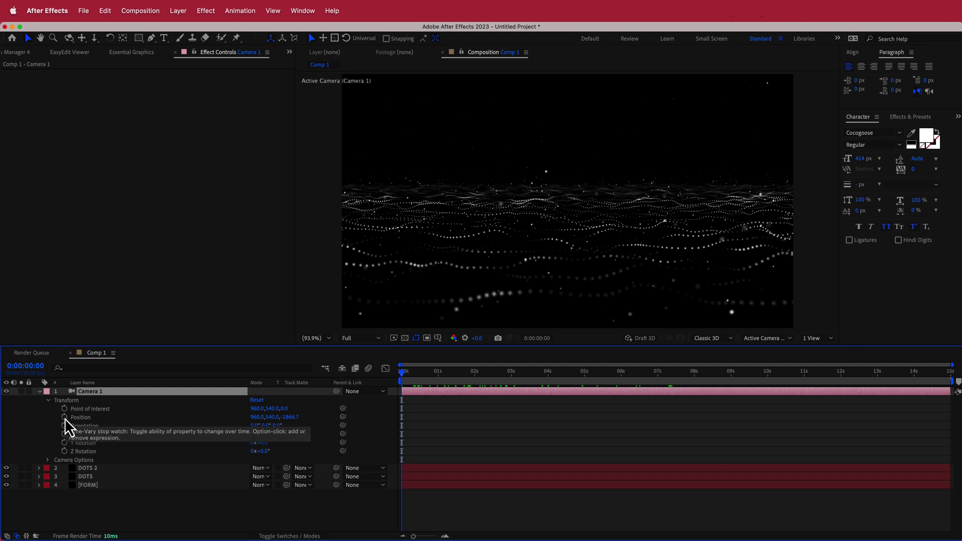
click(65, 418)
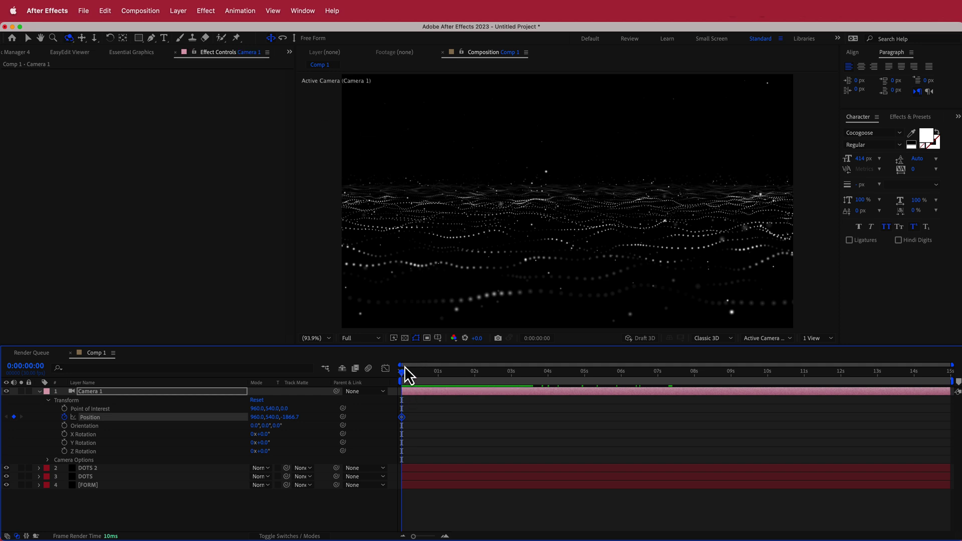
drag(468, 195, 487, 209)
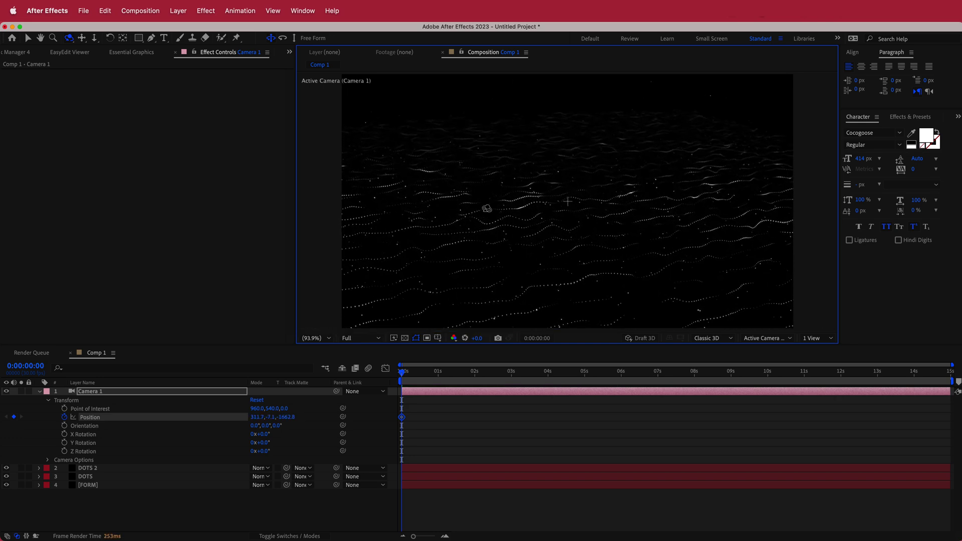
Orbit Camera 1 at 0:00:14:29 to about 1444.7, 1293.2, -1635.4 for a second Position keyframe, and return to the start.
drag(405, 374, 951, 373)
drag(741, 279, 625, 236)
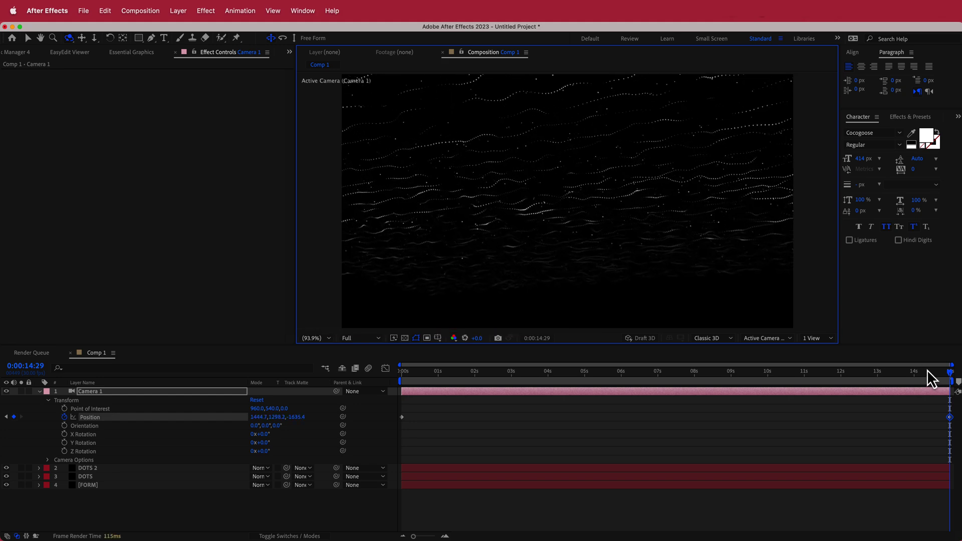
drag(949, 373, 401, 409)
Pre-compose Camera 1, DOTS 2, DOTS and FORM into a new composition named FINAL, moving all attributes.
key(u)
click(139, 425)
drag(140, 424, 110, 392)
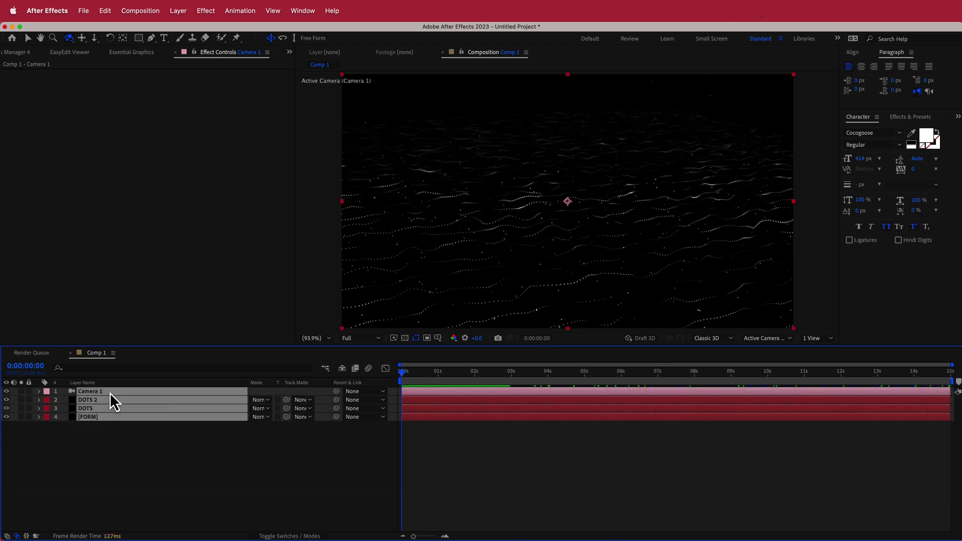
click(180, 13)
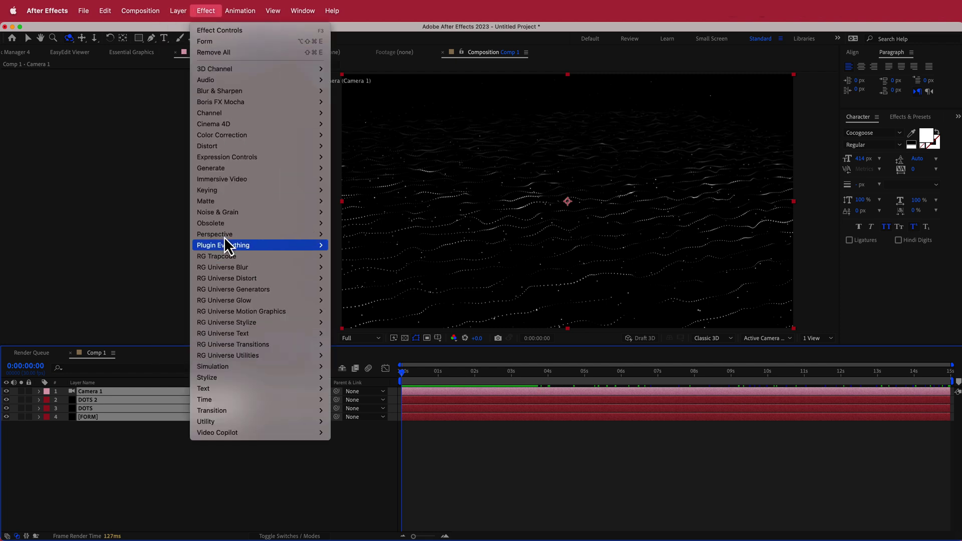
click(219, 361)
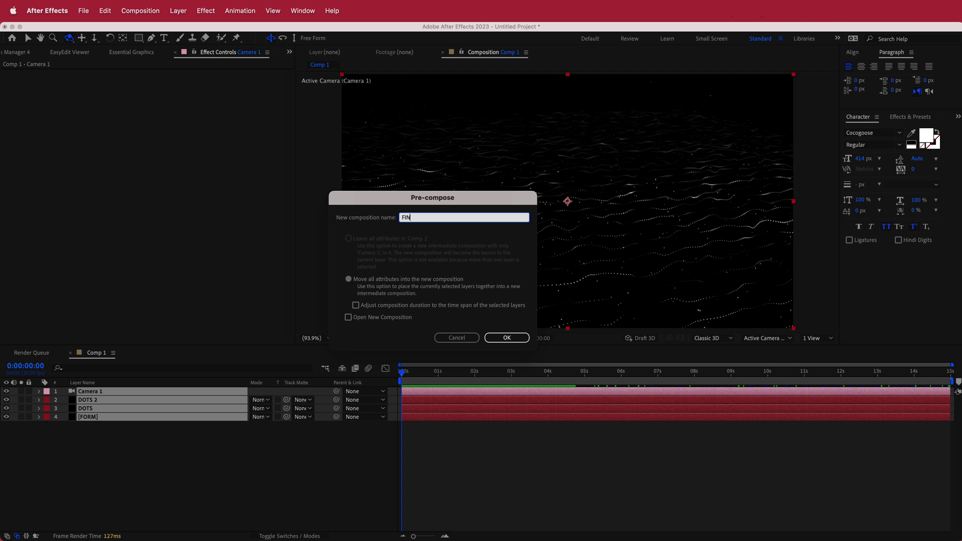
key(Return)
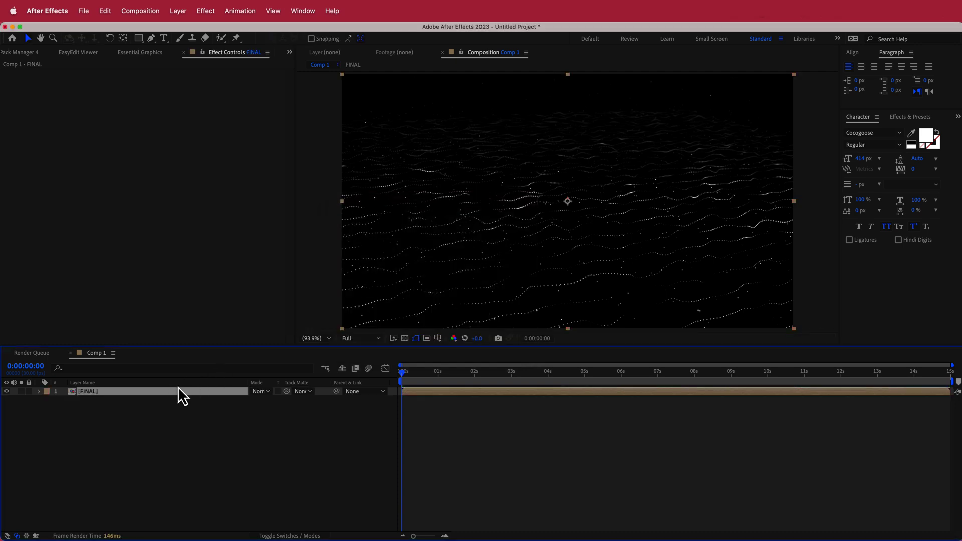
Create a black 1920 x 1080 solid named BG and place it beneath the FINAL layer.
right_click(324, 399)
mouse_move(350, 401)
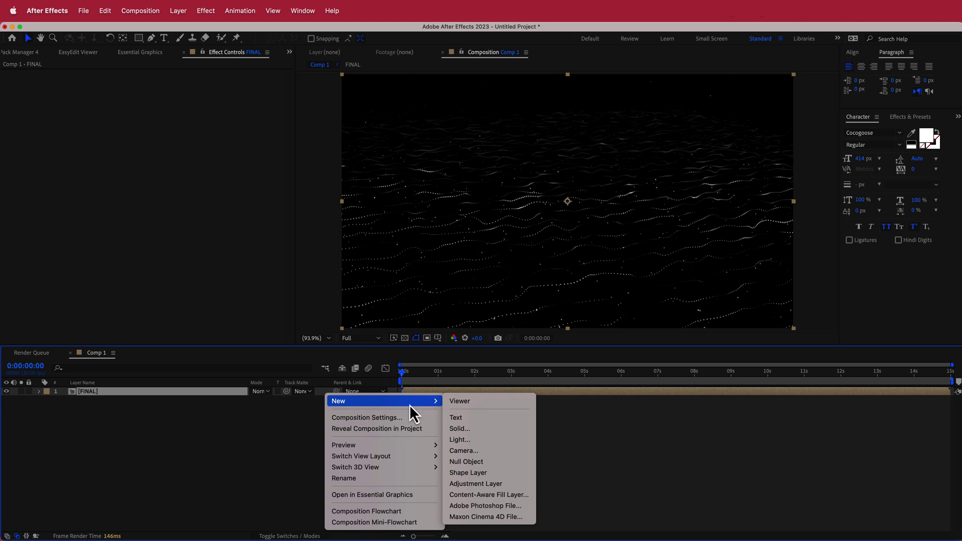
click(473, 429)
text(BG)
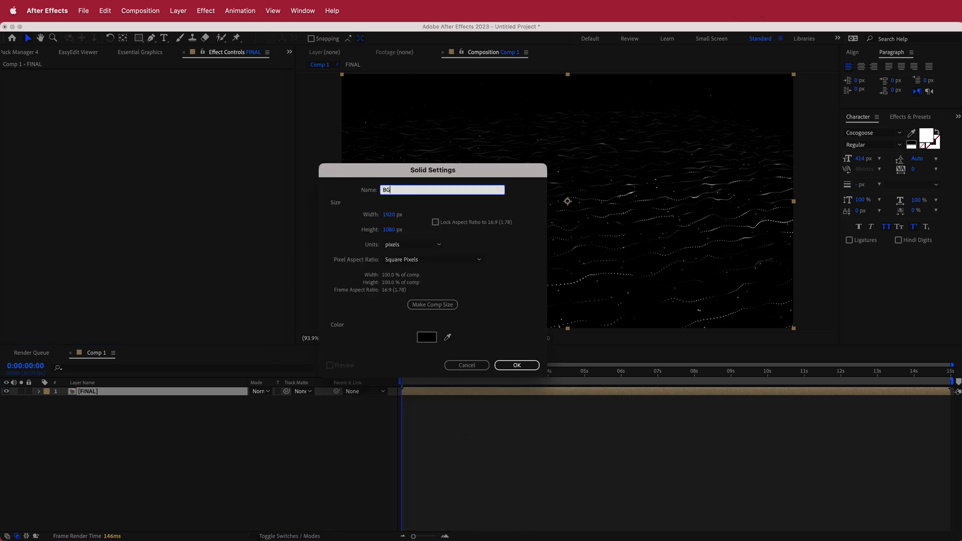
key(Return)
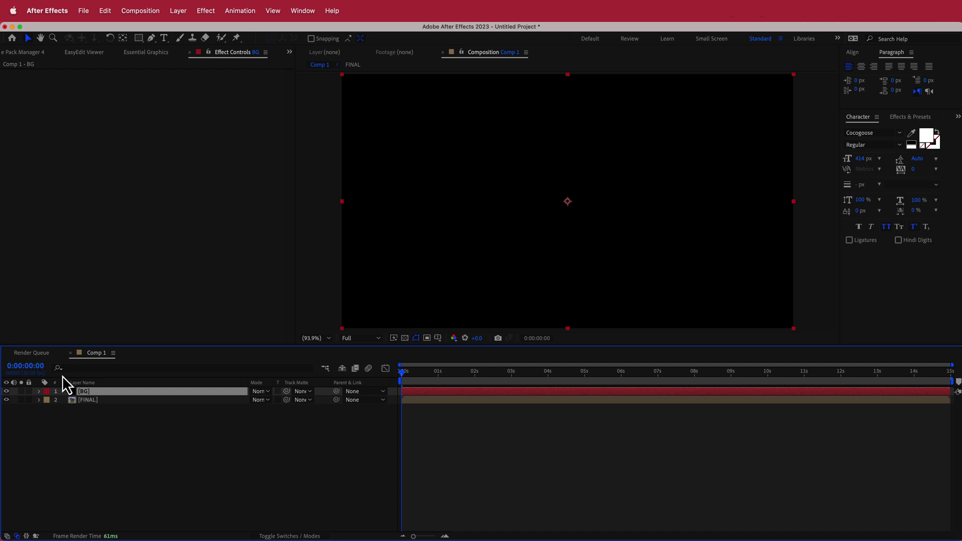
drag(88, 392, 89, 401)
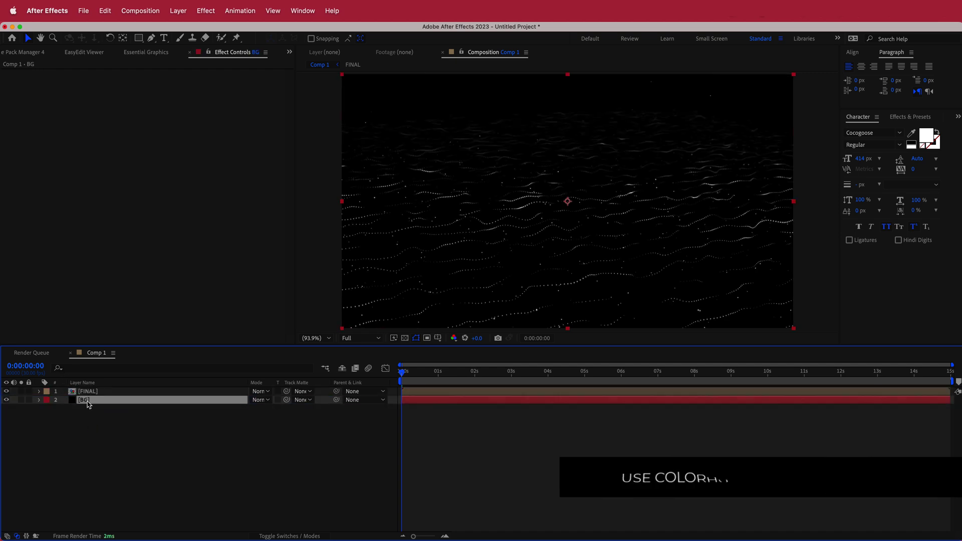
Apply the Gradient Ramp effect to the BG layer.
key(ctrl+space)
text(ram)
click(127, 292)
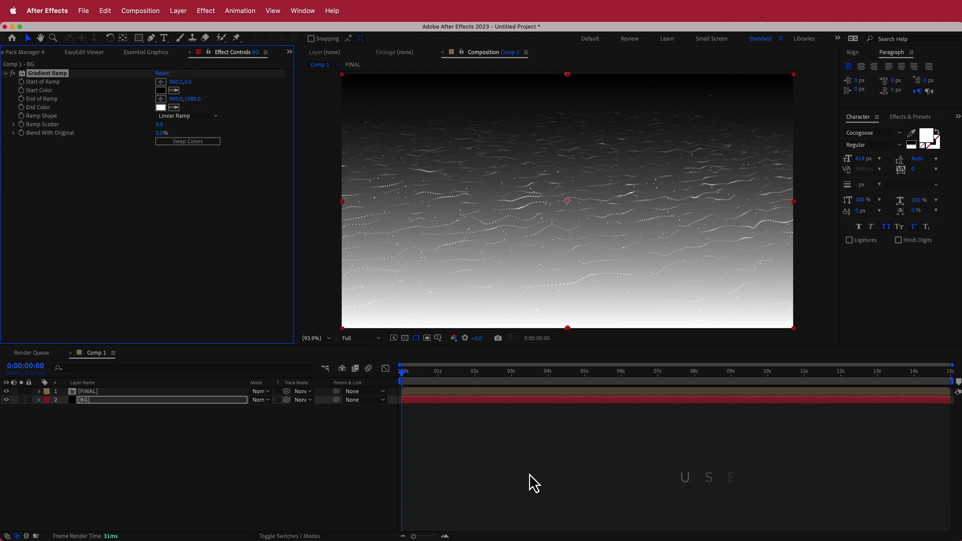
Copy the dark color #2C3333 from a Color Hunt palette and set it as the Gradient Ramp's End Color.
key(super+Tab)
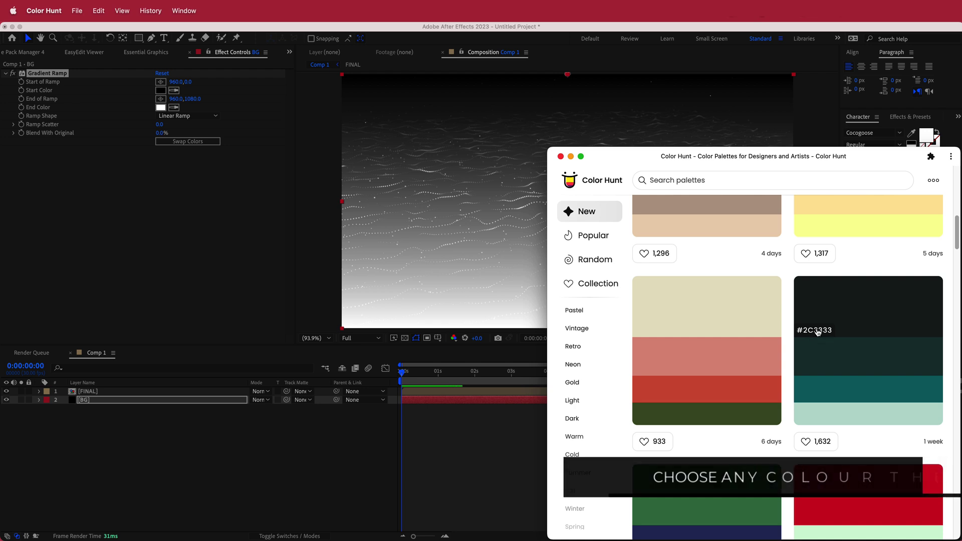
click(168, 119)
click(161, 108)
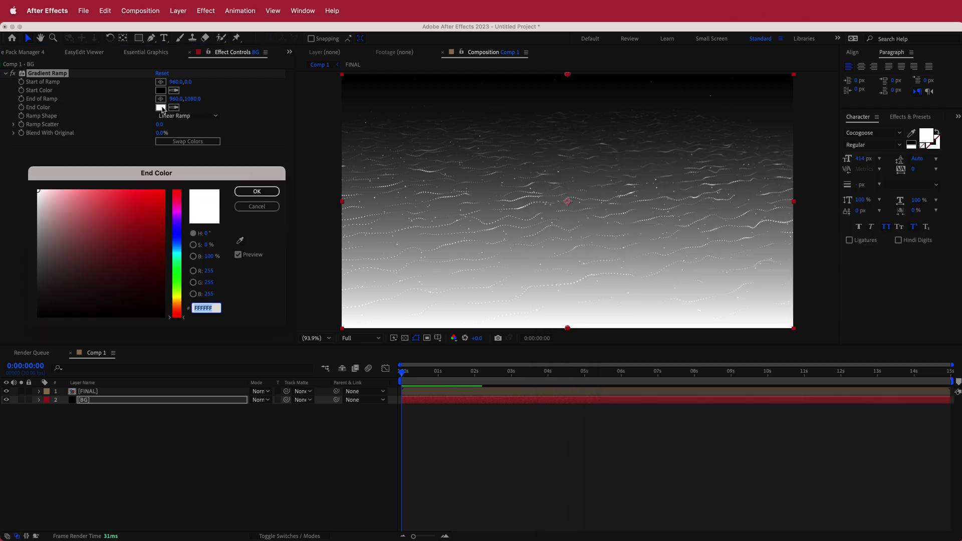
text(2C3333)
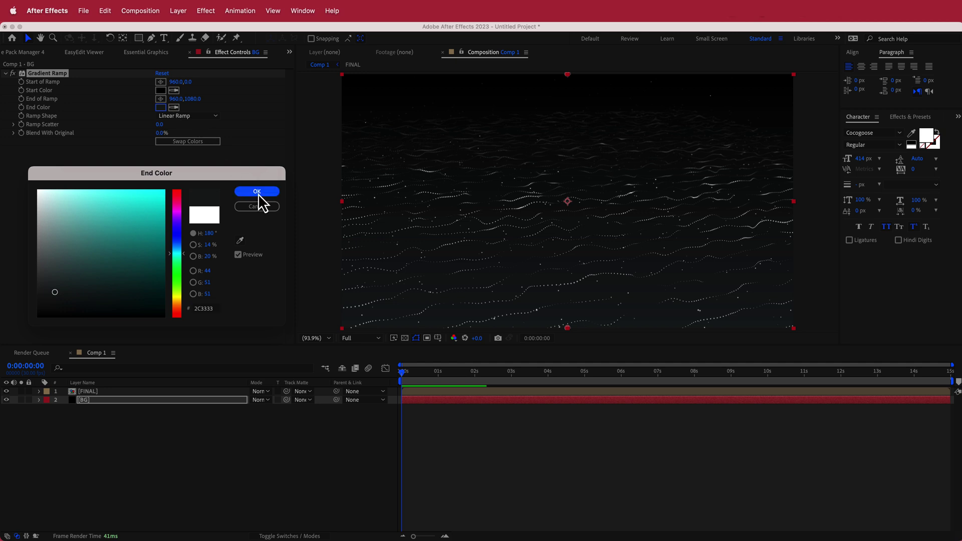
click(257, 192)
Change the BG gradient's Ramp Shape to Radial Ramp and swap its start and end colors.
click(176, 142)
click(173, 116)
click(194, 140)
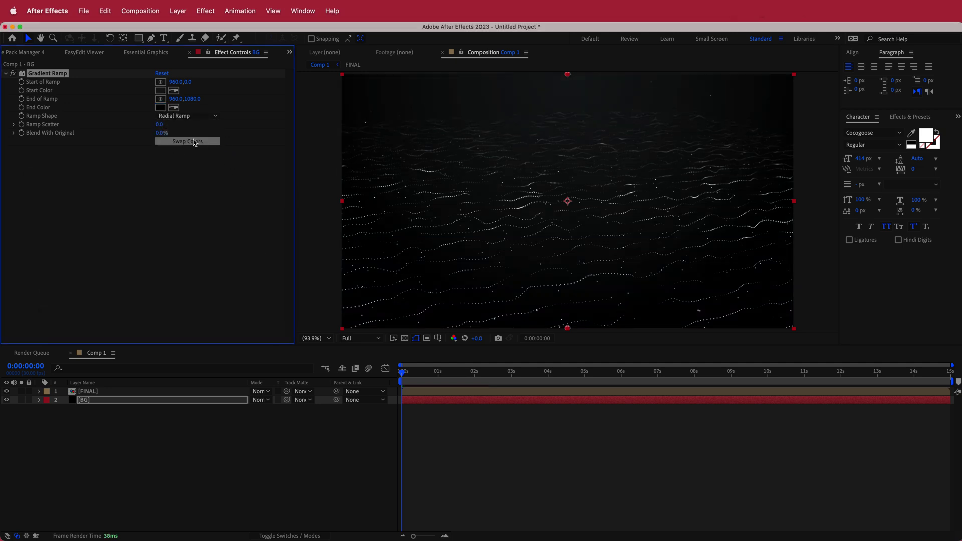
Reposition the BG gradient's points, with Start of Ramp above the frame at about 976, -280 and End of Ramp below the frame.
key(comma)
key(comma)
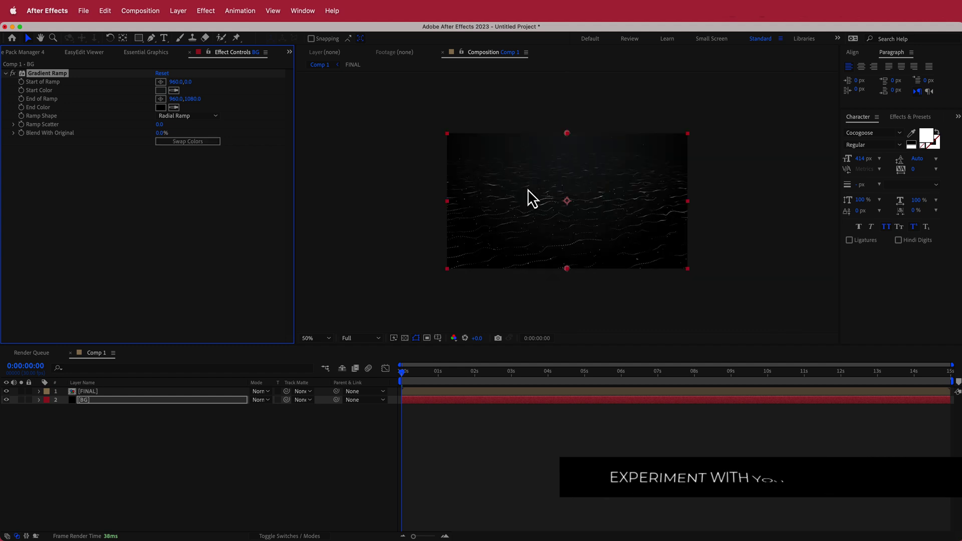
click(161, 99)
click(559, 298)
drag(560, 300, 573, 311)
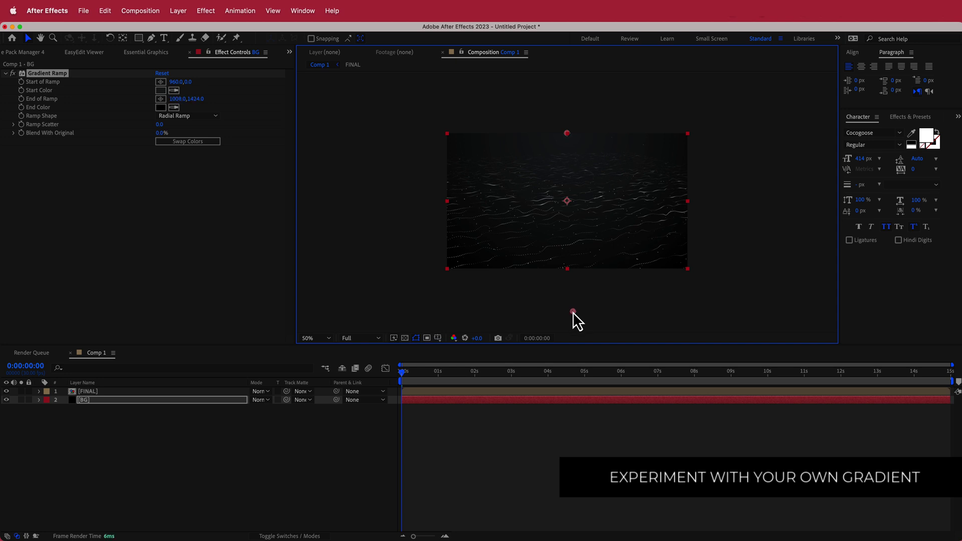
click(161, 82)
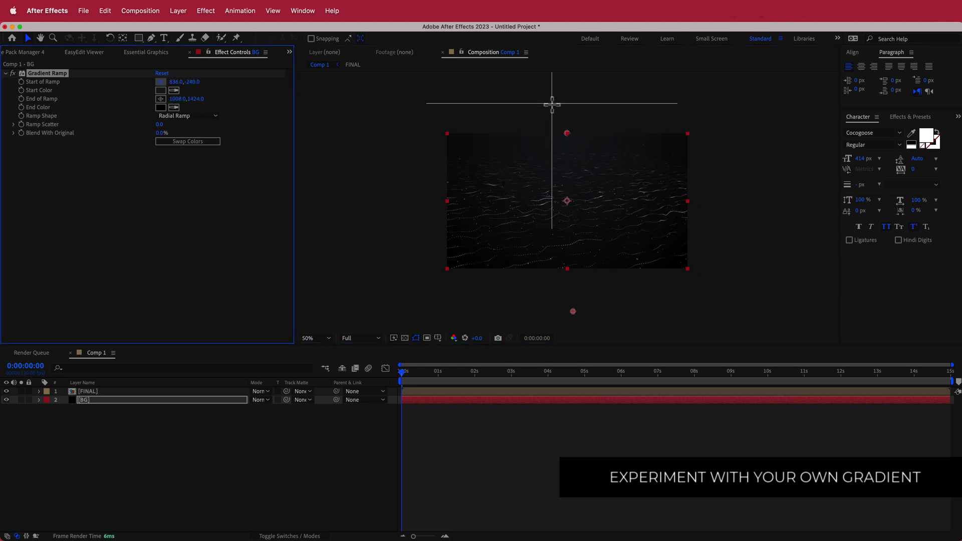
mouse_move(566, 106)
mouse_down()
mouse_move(570, 123)
mouse_move(568, 93)
mouse_up()
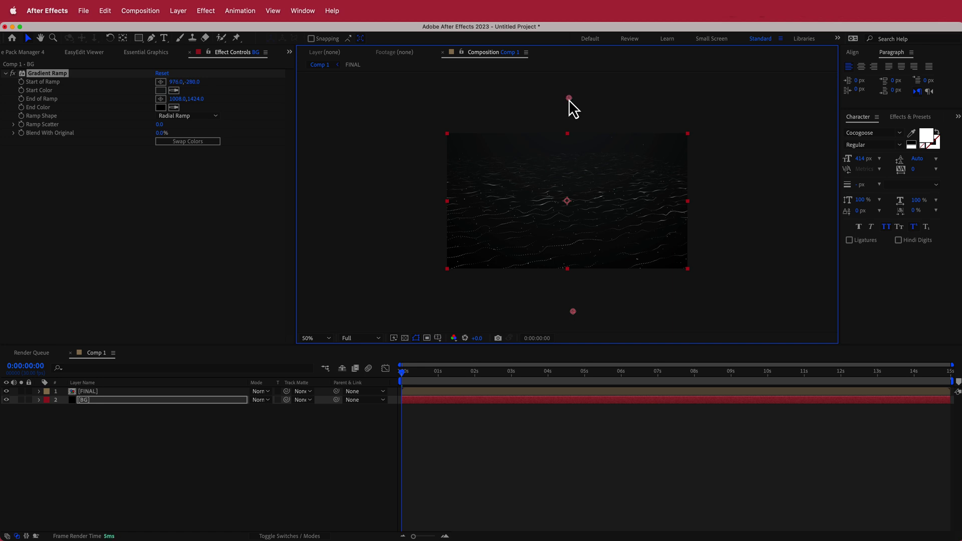
drag(574, 309, 573, 282)
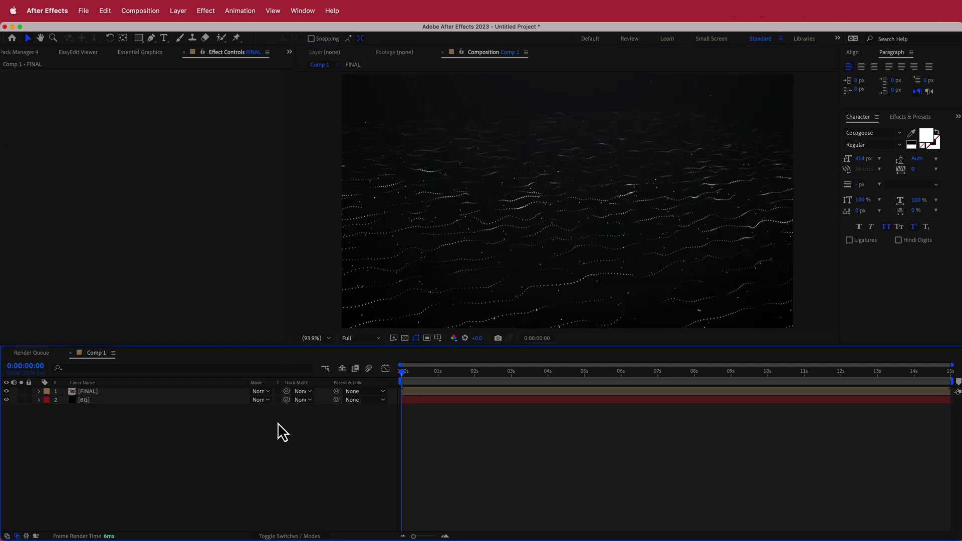
Apply the Fill effect to the FINAL layer.
click(107, 392)
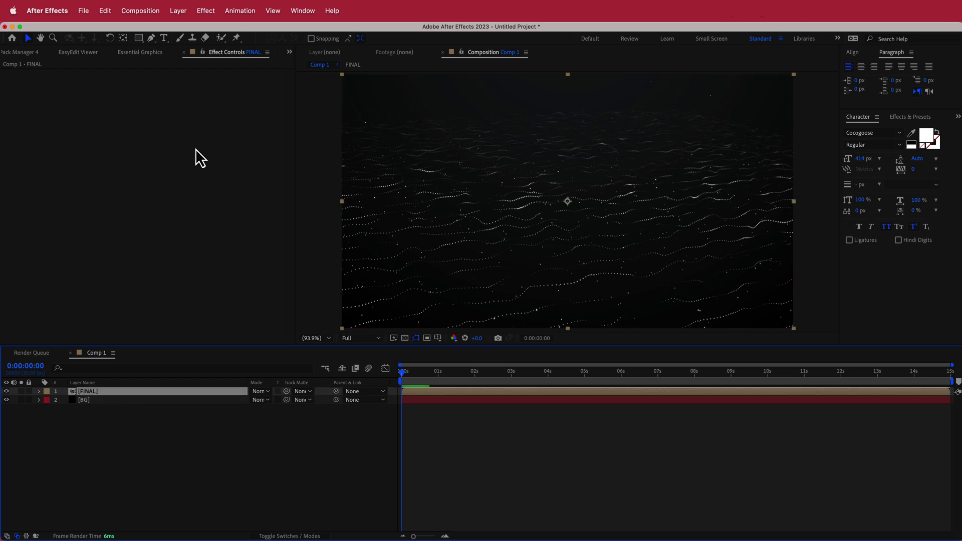
key(ctrl+space)
text(fill)
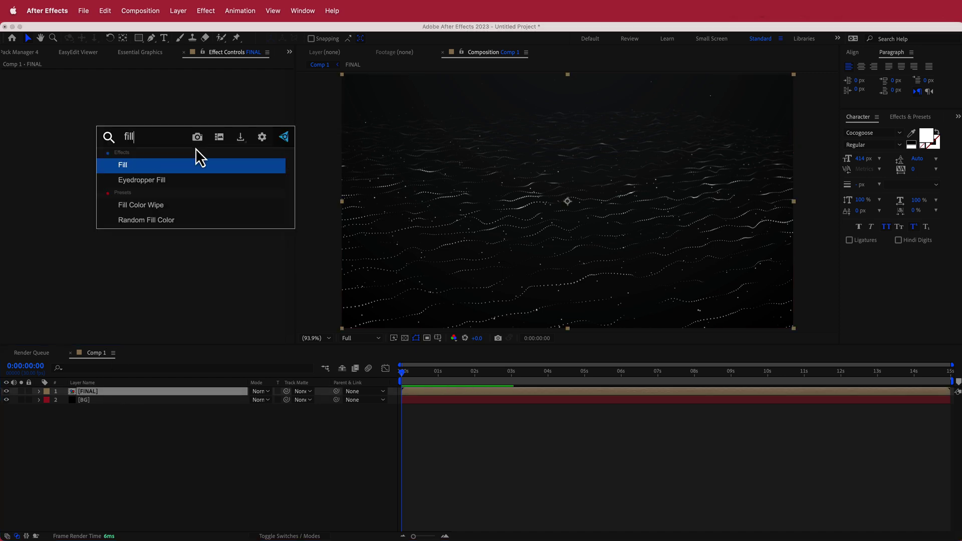
click(177, 165)
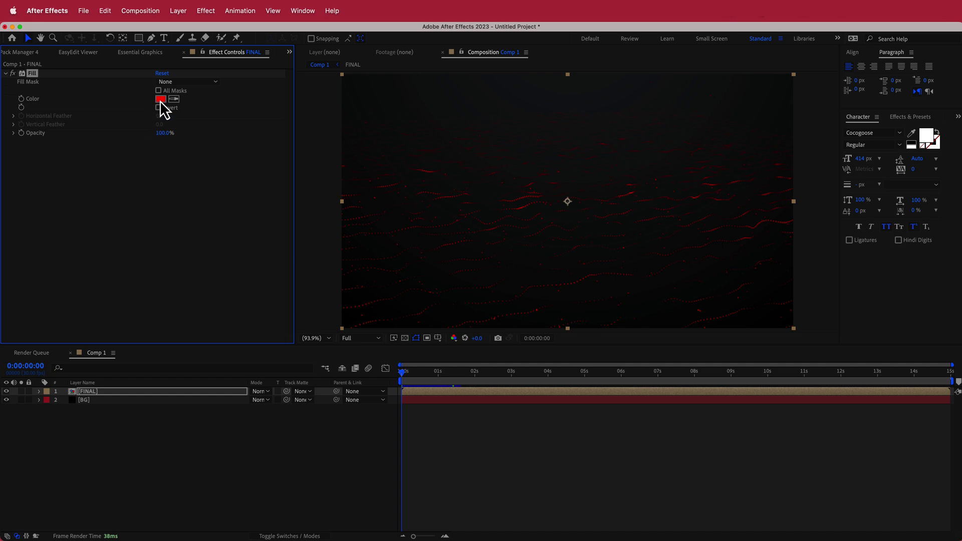
Copy the teal color from the dark green Color Hunt palette and set it as the FINAL layer's Fill color.
key(super+Tab)
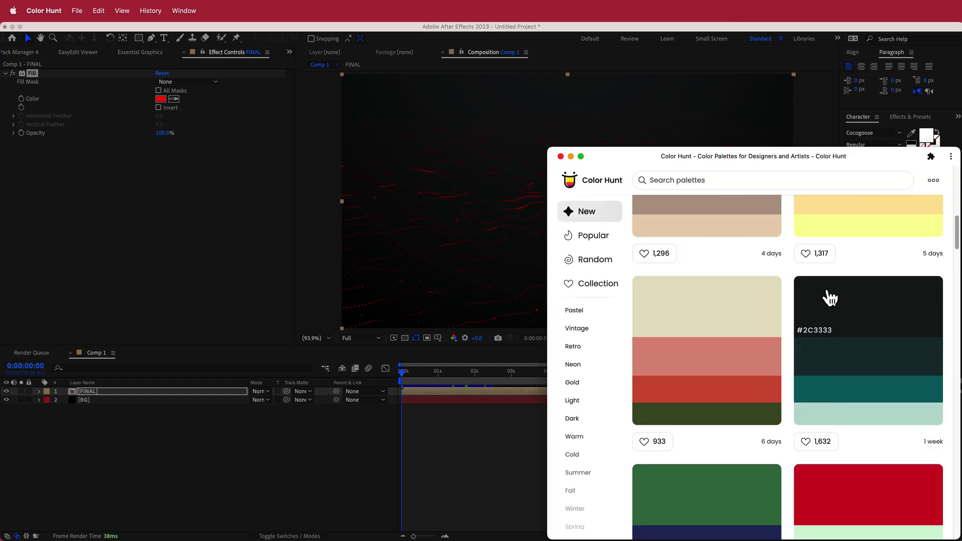
click(811, 399)
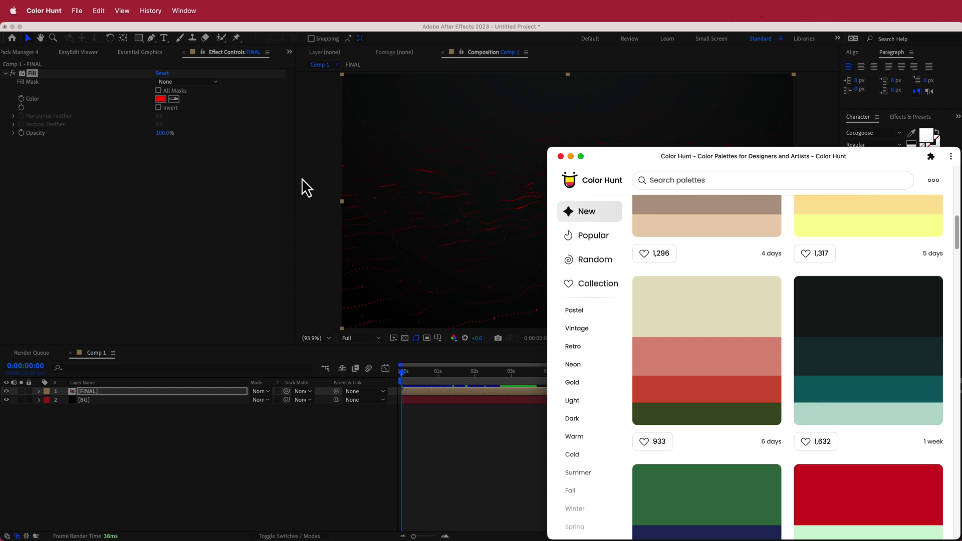
click(181, 190)
click(161, 99)
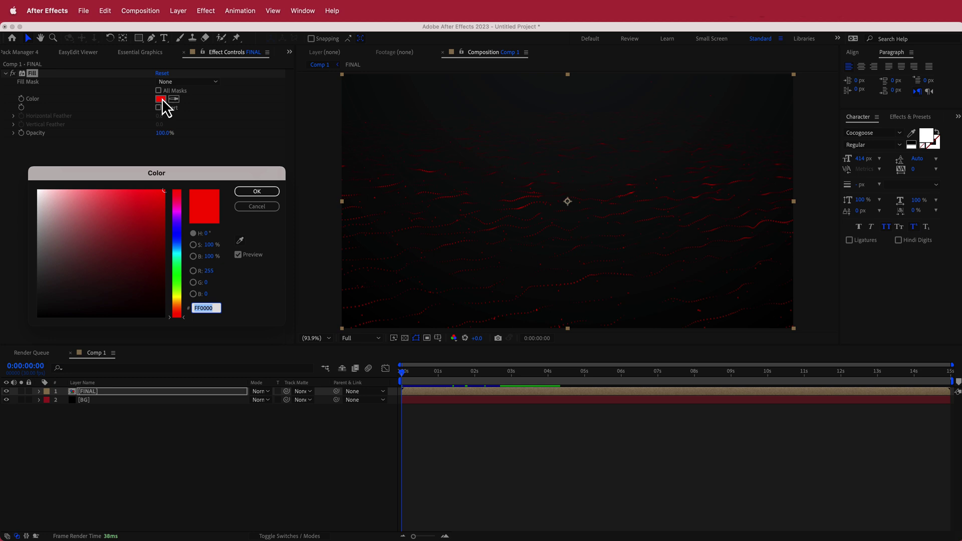
key(super+v)
click(257, 191)
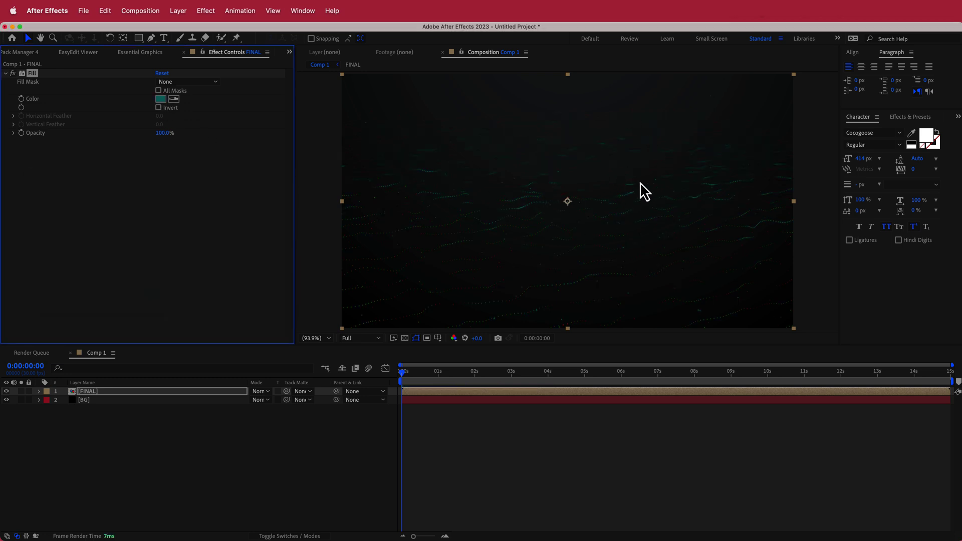
mouse_move(403, 382)
mouse_down()
mouse_move(741, 371)
mouse_move(403, 396)
mouse_up()
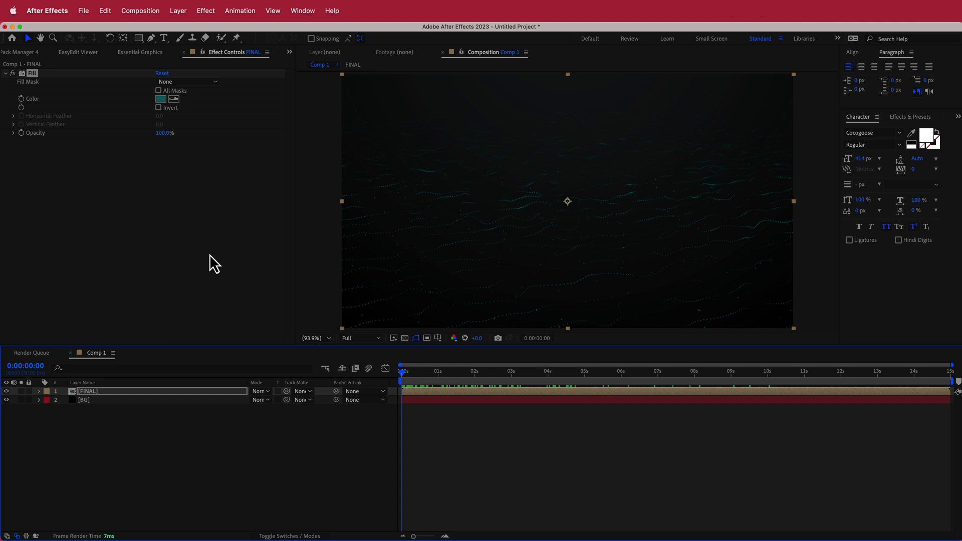
Apply the Curves effect to the FINAL layer and shape its RGB curve into a gentle S with darker shadows and brighter highlights.
key(ctrl+space)
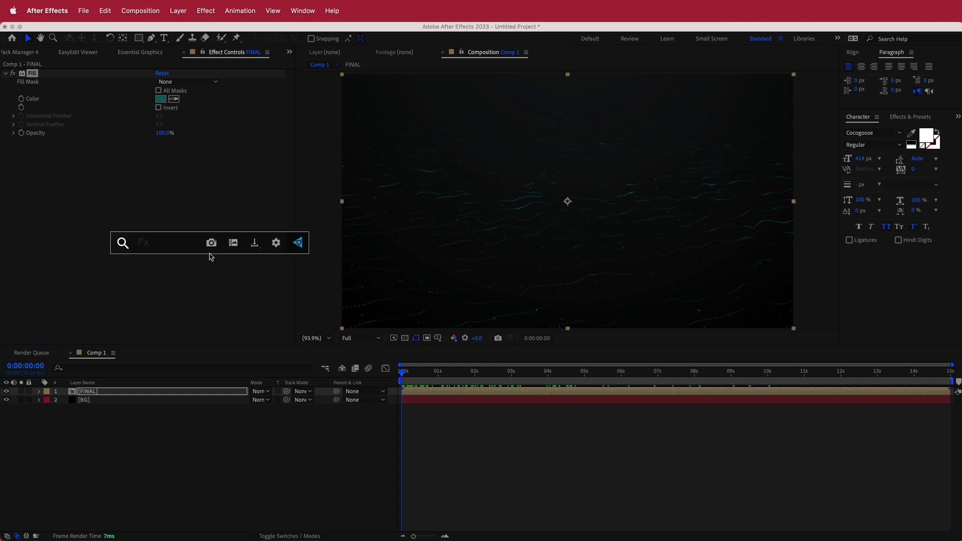
text(cur)
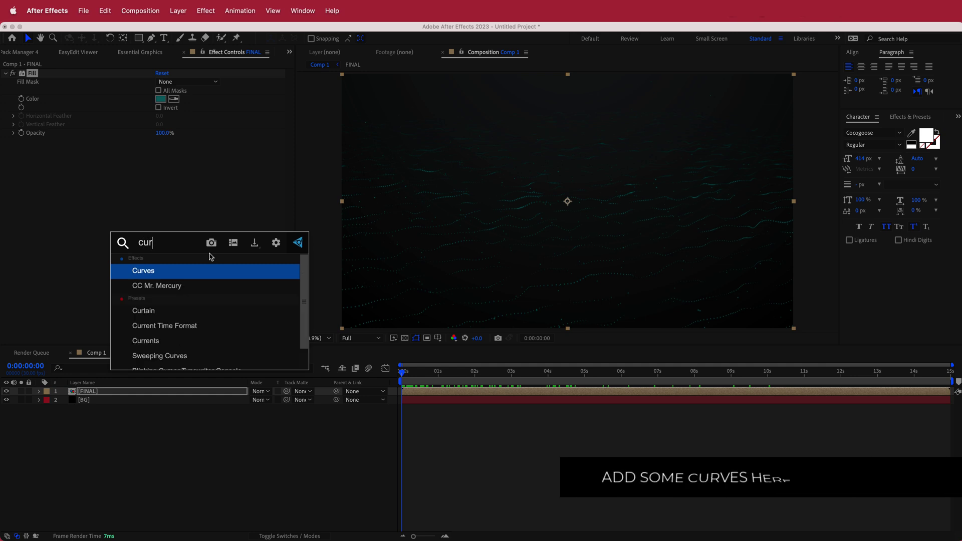
key(Return)
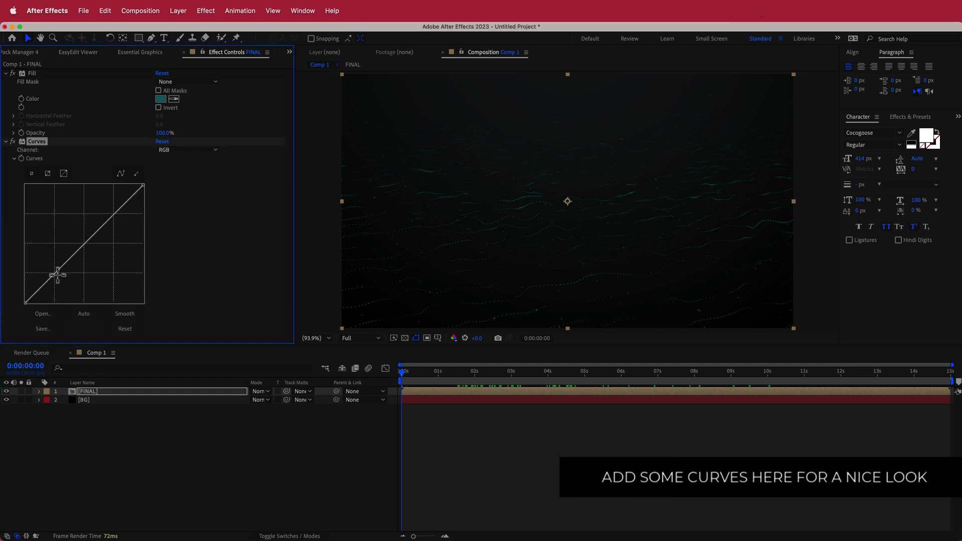
mouse_move(55, 275)
mouse_down()
mouse_move(68, 289)
mouse_move(62, 275)
mouse_up()
mouse_move(109, 224)
mouse_down()
mouse_move(121, 221)
mouse_move(85, 214)
mouse_move(104, 210)
mouse_up()
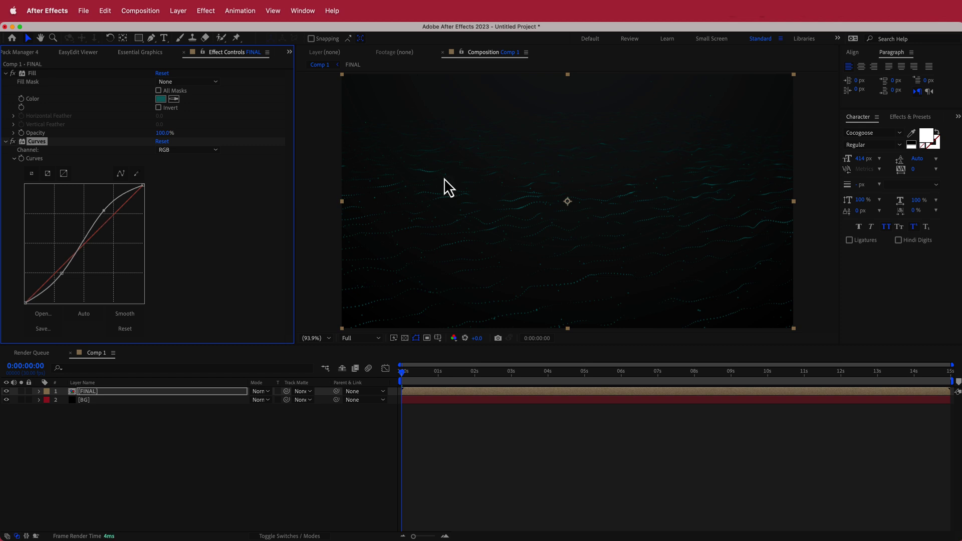
mouse_move(63, 278)
mouse_down()
mouse_move(79, 275)
mouse_move(61, 274)
mouse_up()
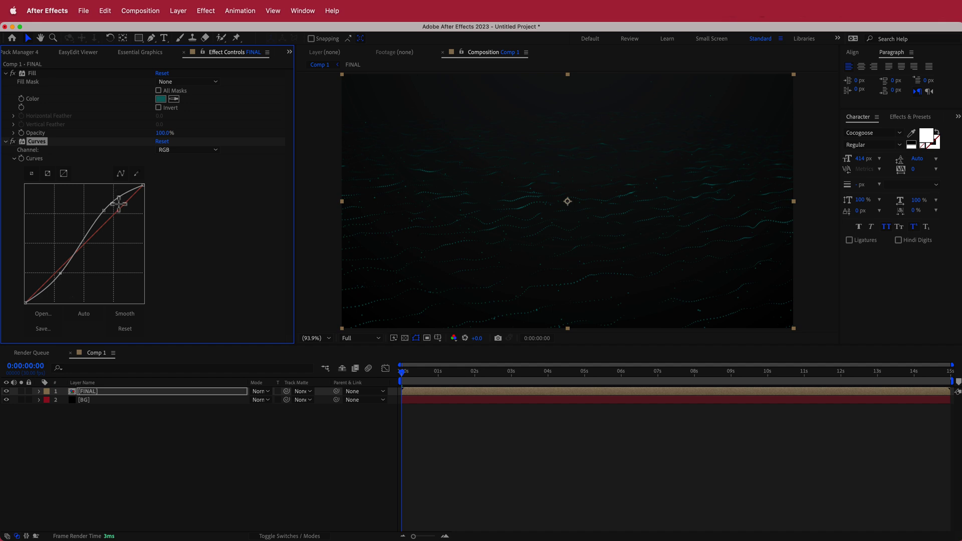
Apply the Glow effect to the FINAL layer with Glow Radius 60 and Glow Intensity 1.5.
click(189, 490)
click(96, 392)
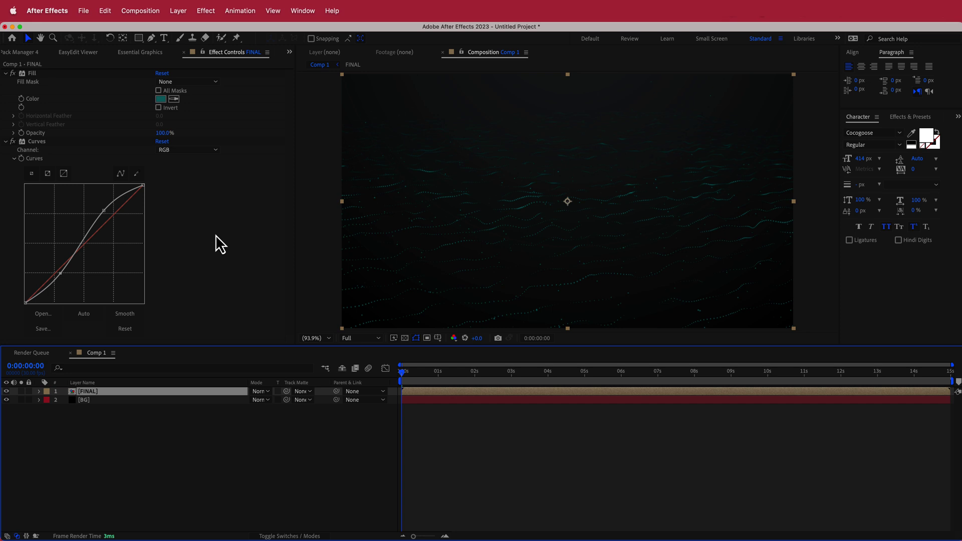
key(ctrl+space)
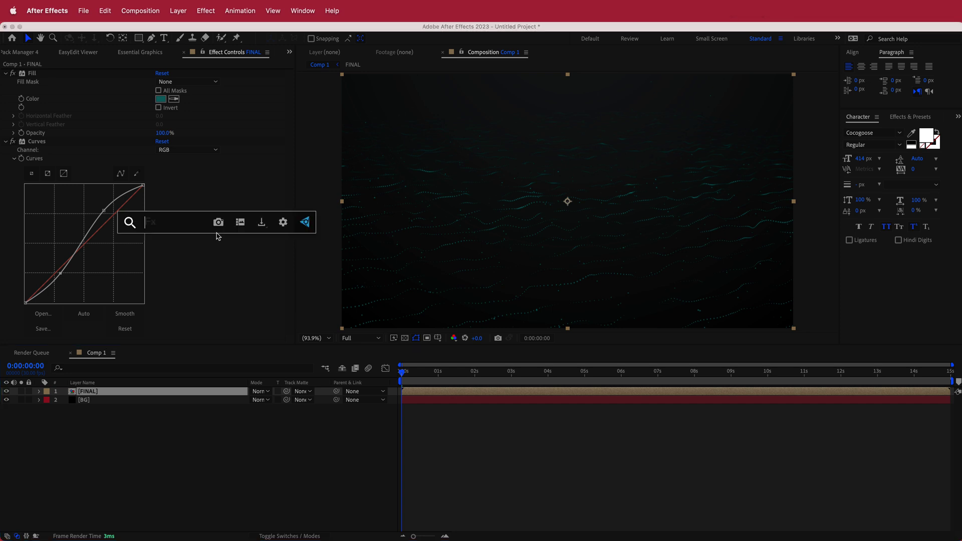
text(glow)
key(Return)
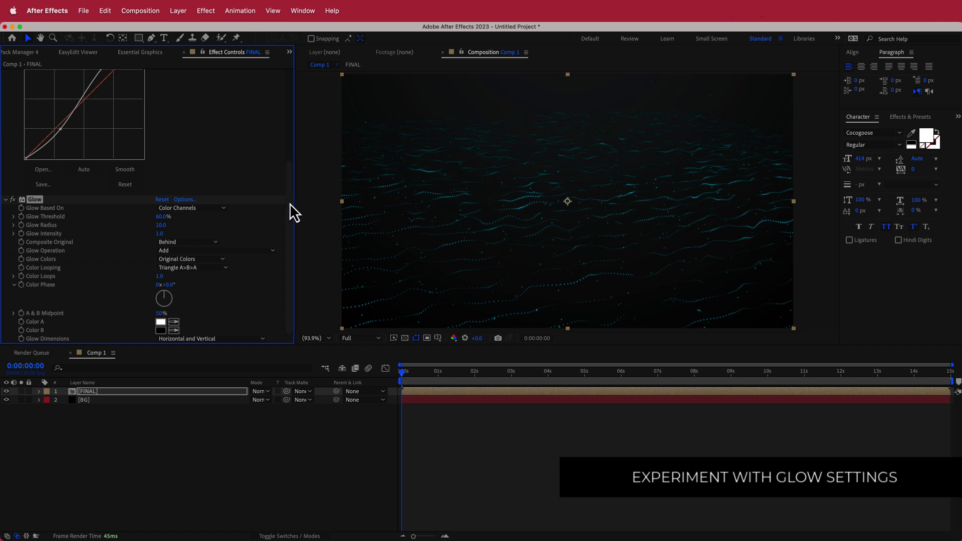
click(206, 236)
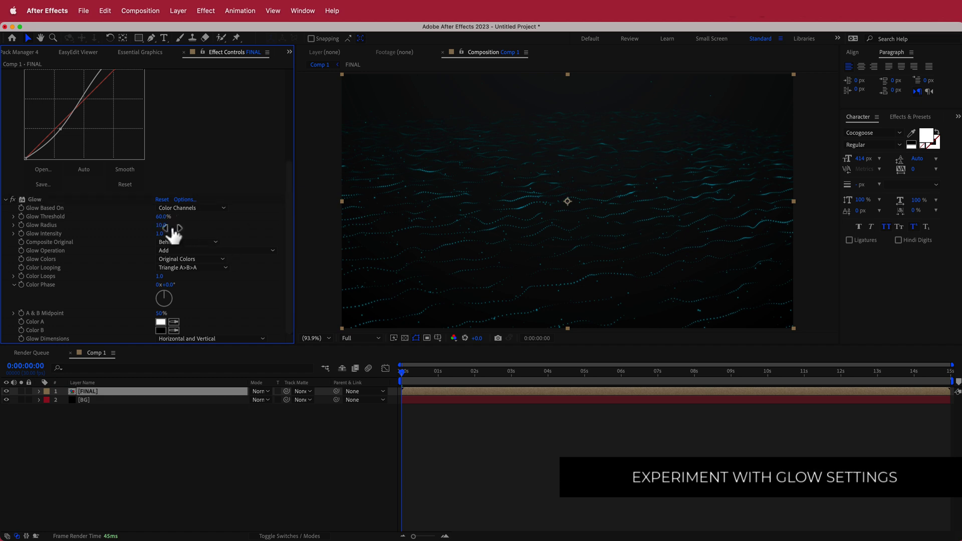
drag(158, 225, 183, 226)
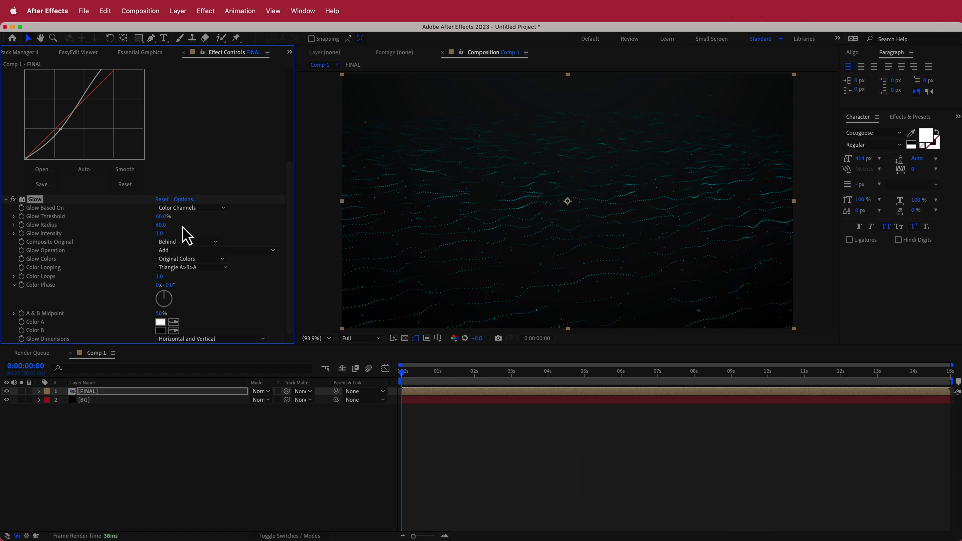
click(160, 234)
Duplicate the Glow effect on the FINAL layer and set the copy's Glow Radius to 30 and Glow Intensity to 0.6.
key(super+d)
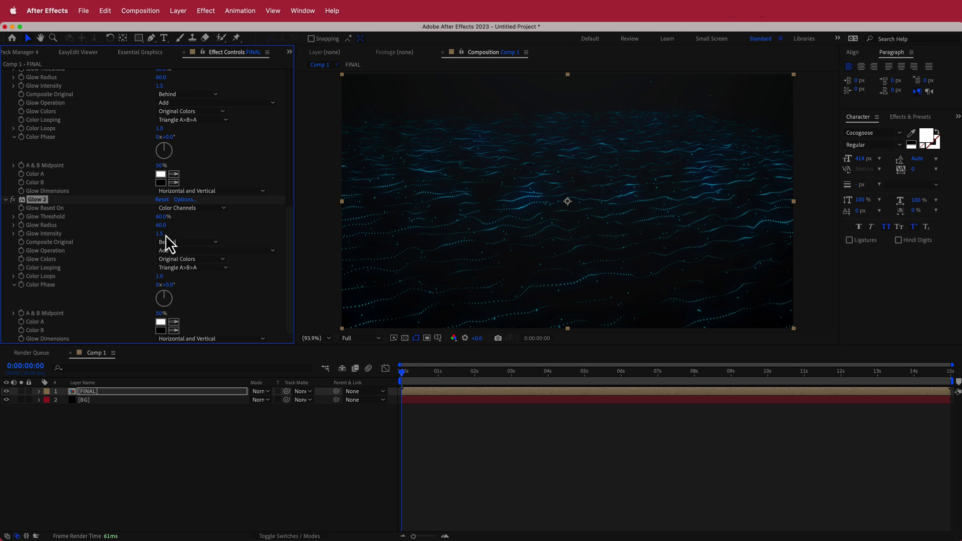
drag(161, 228, 218, 220)
drag(157, 223, 117, 225)
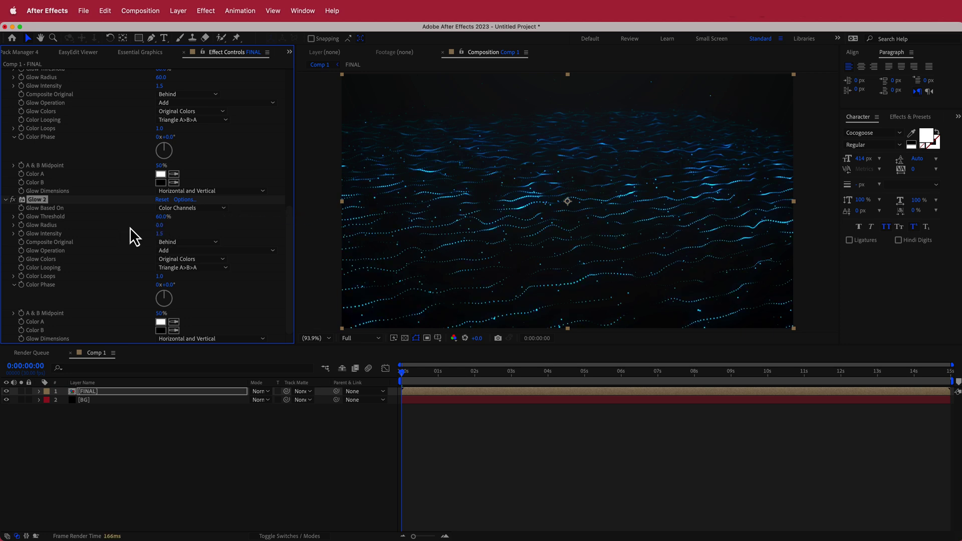
click(159, 226)
text(30)
key(Return)
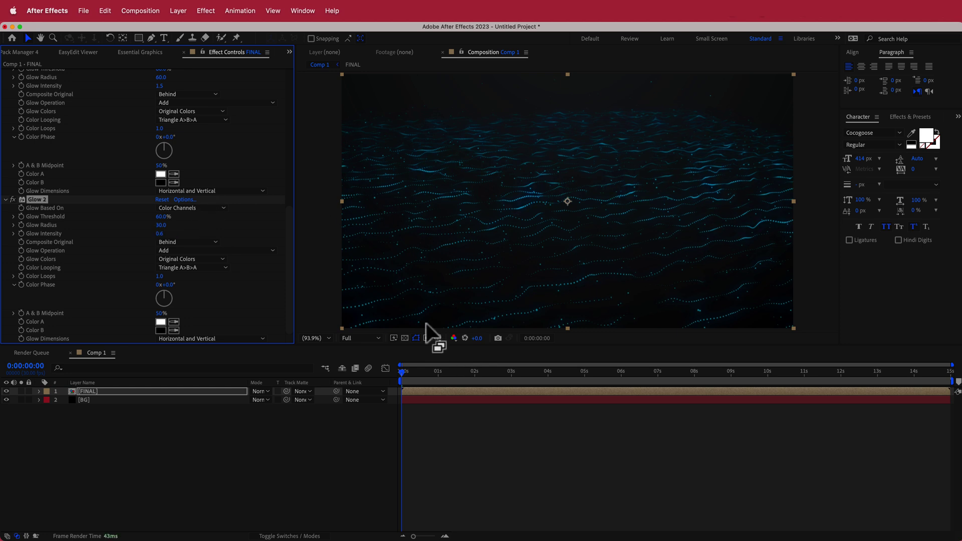
mouse_move(402, 371)
mouse_down()
mouse_move(885, 353)
mouse_move(388, 382)
mouse_up()
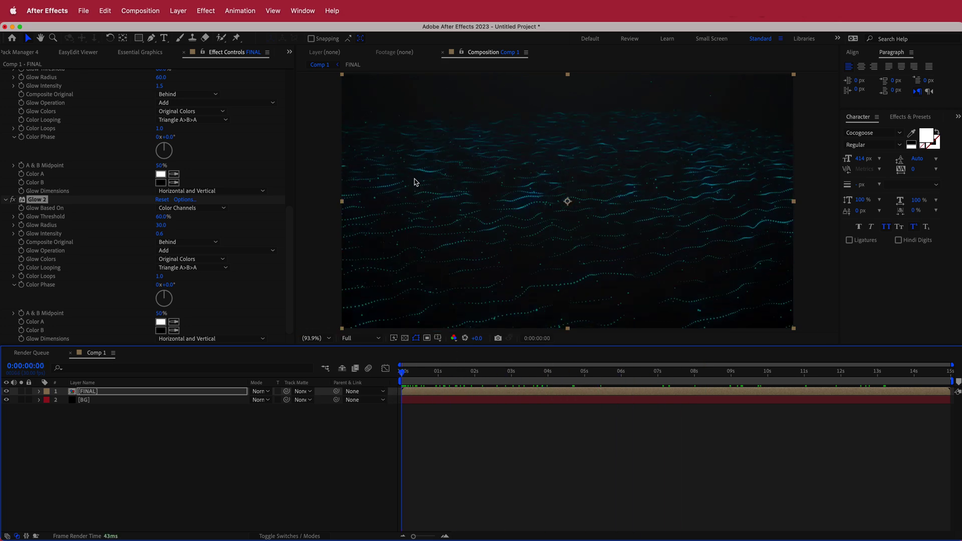
Add a new adjustment layer above the FINAL layer in Comp 1.
right_click(323, 392)
mouse_move(351, 400)
click(506, 482)
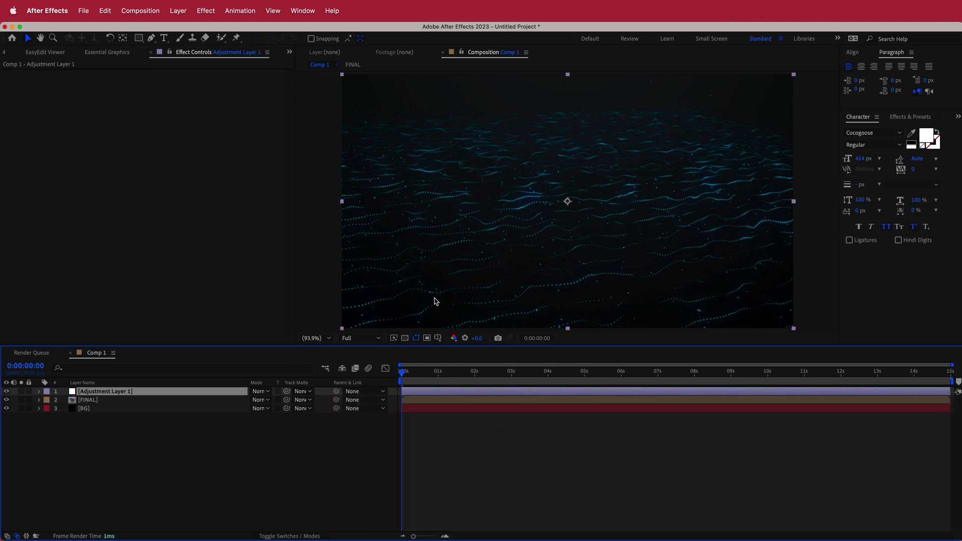
Apply the Noise effect to the adjustment layer and set its Amount of Noise to 8%.
key(ctrl+space)
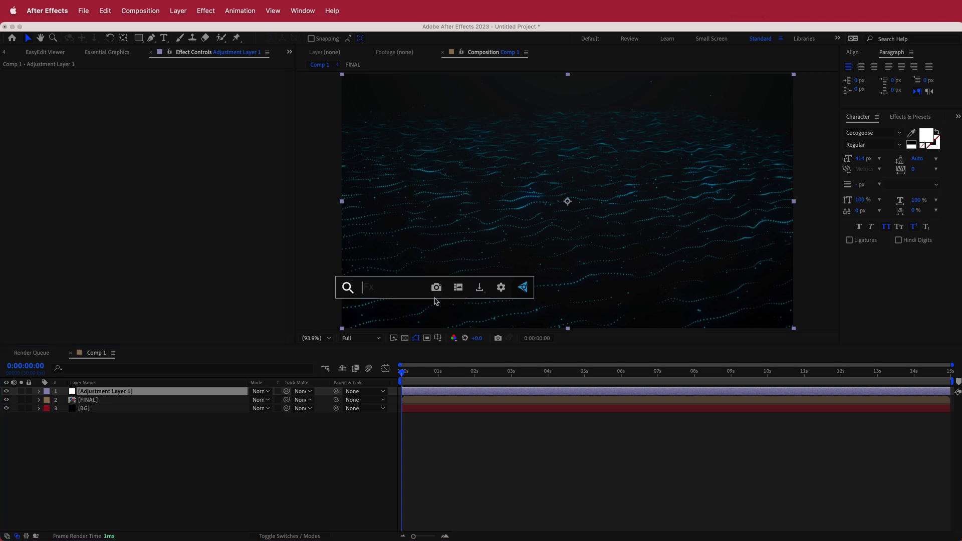
text(nois)
click(408, 360)
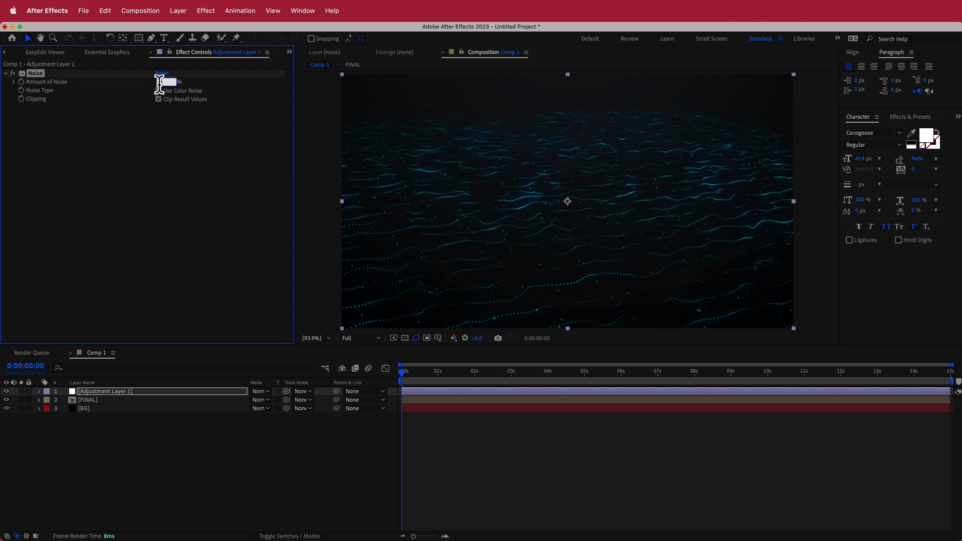
text(8)
key(Return)
drag(402, 375, 407, 405)
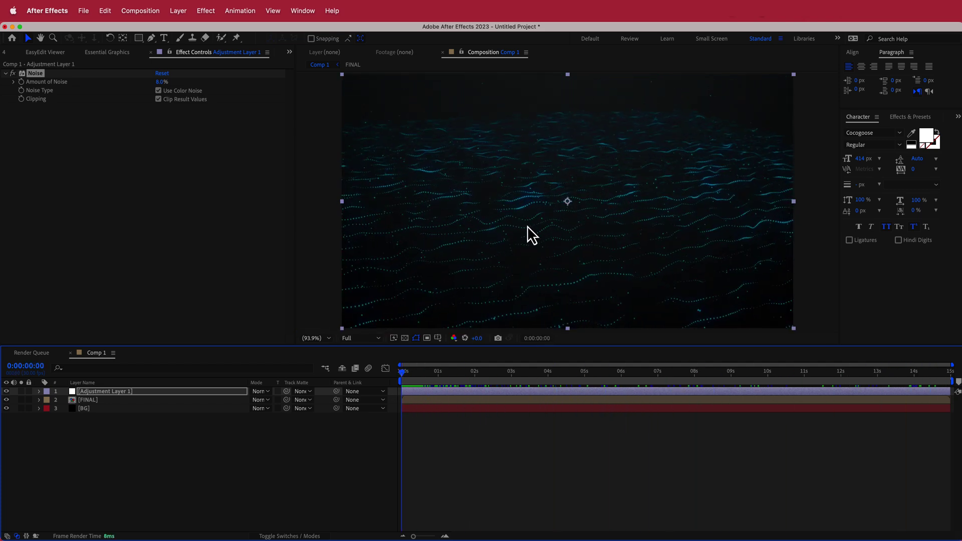
Open the FINAL precomposition from Comp 1 to access its Form and dots layers.
click(157, 399)
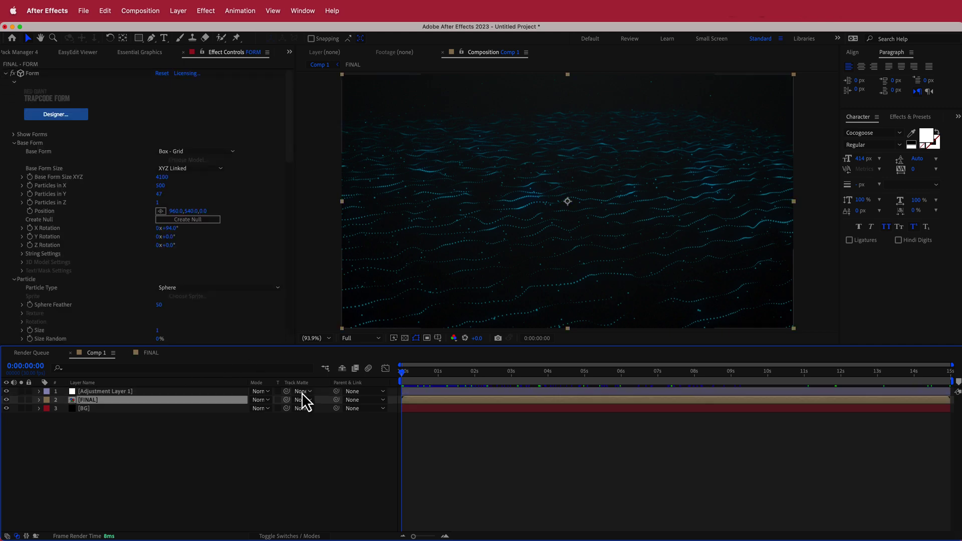
double_click(99, 401)
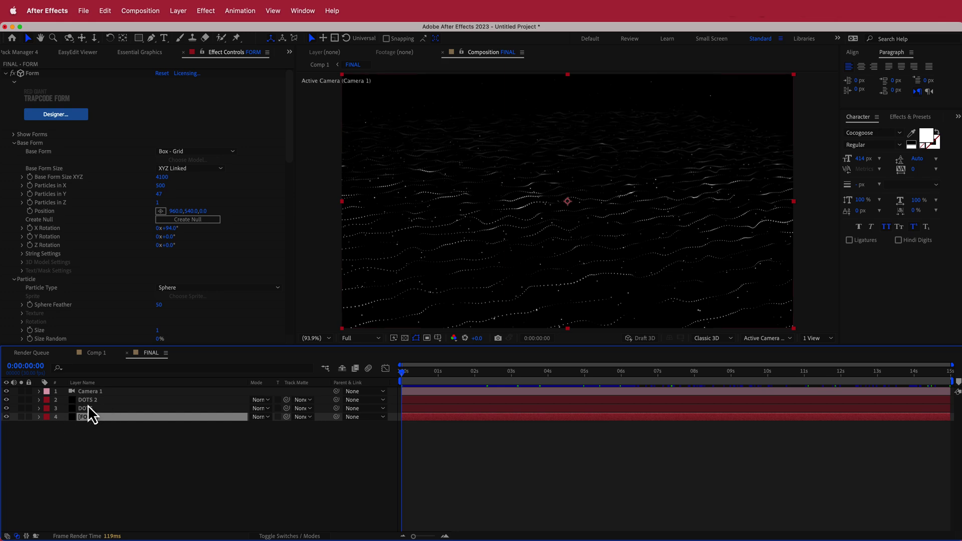